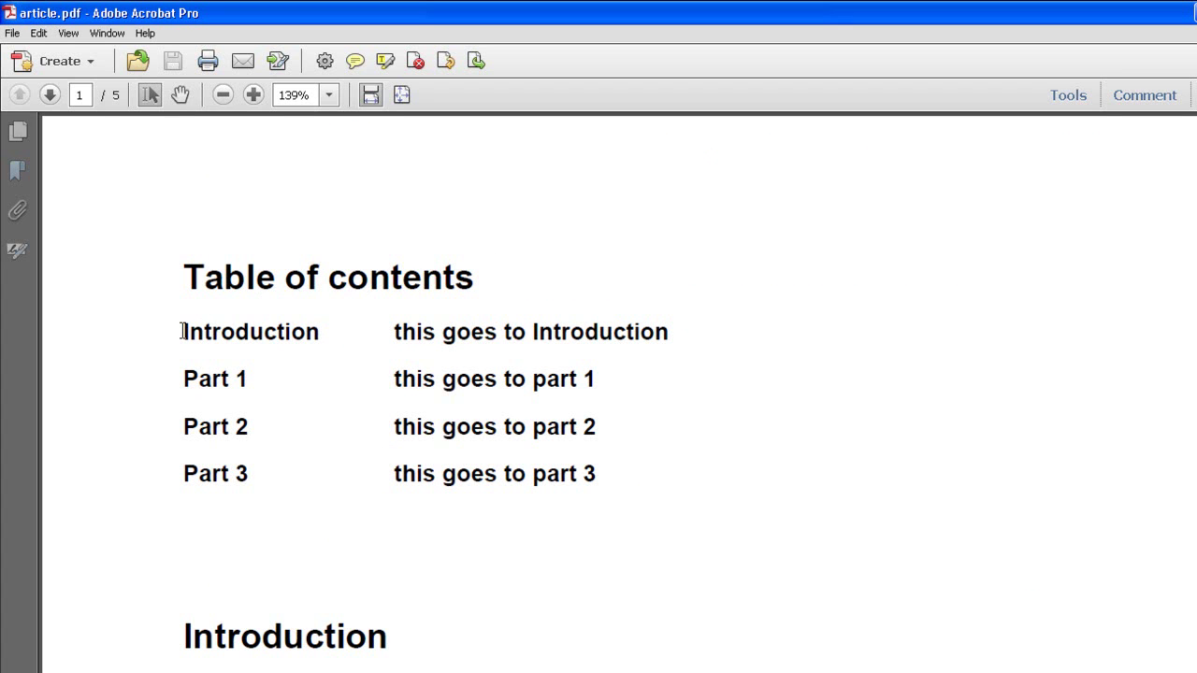
- Select the Introduction contents row and start creating a link from it
{"action": "left_click_drag", "start_coordinate": [182, 331], "coordinate": [643, 321]}
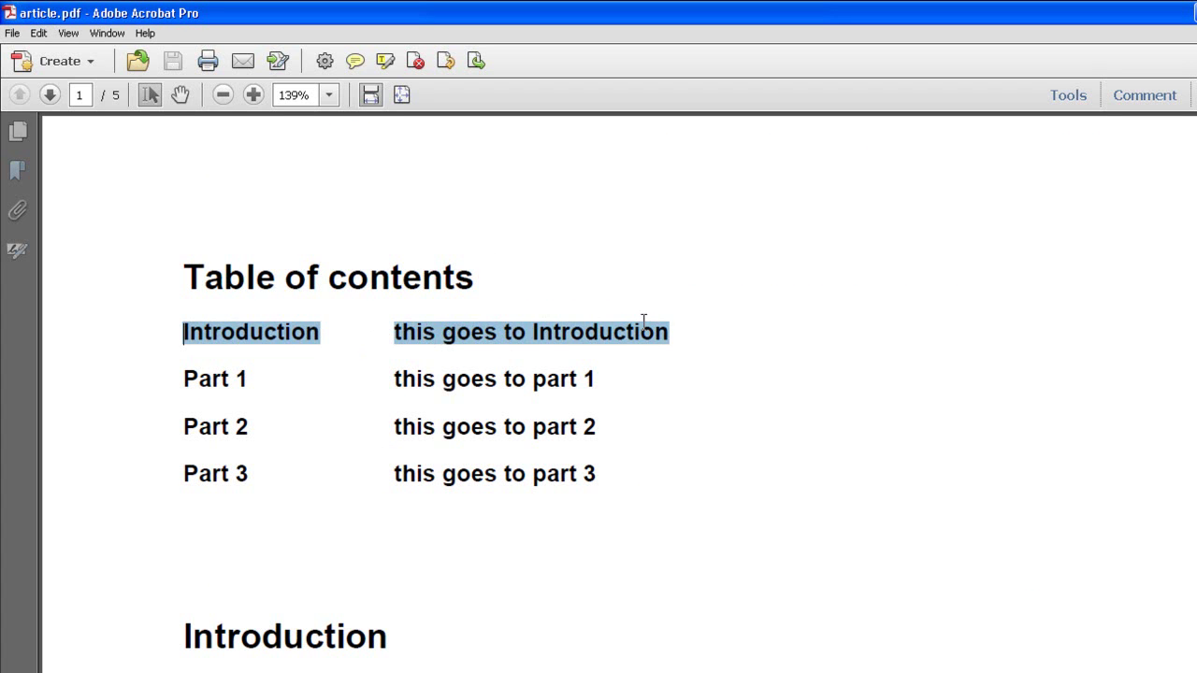
{"action": "right_click", "coordinate": [275, 334]}
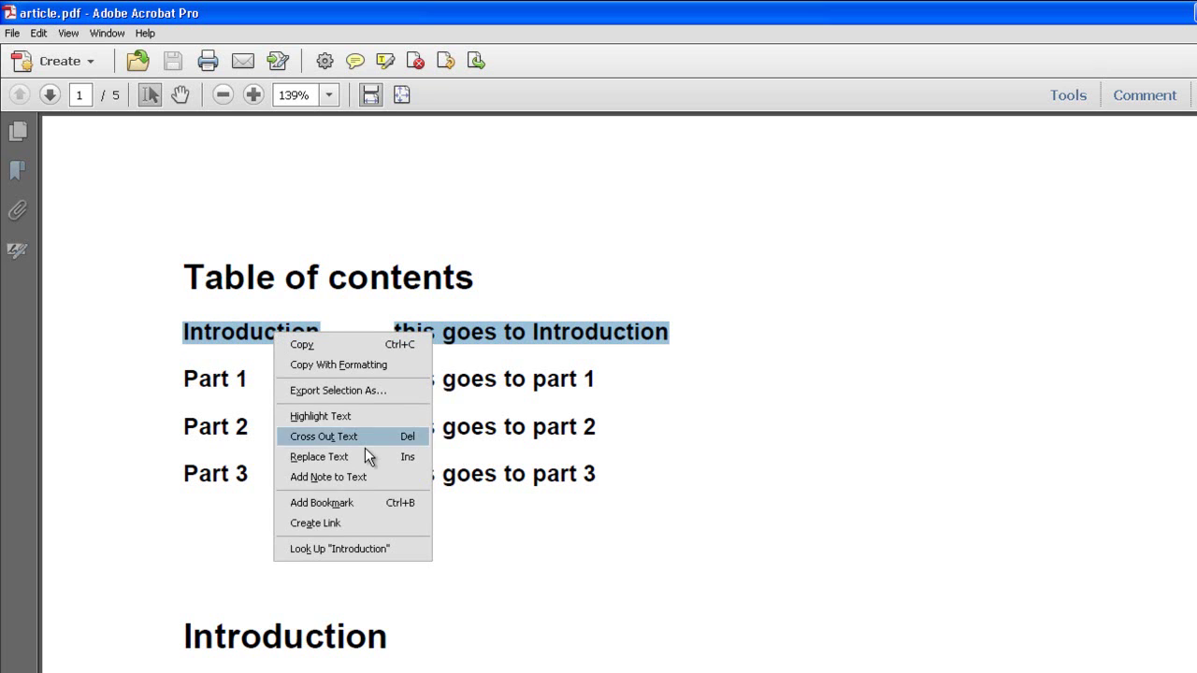
{"action": "left_click", "coordinate": [344, 520]}
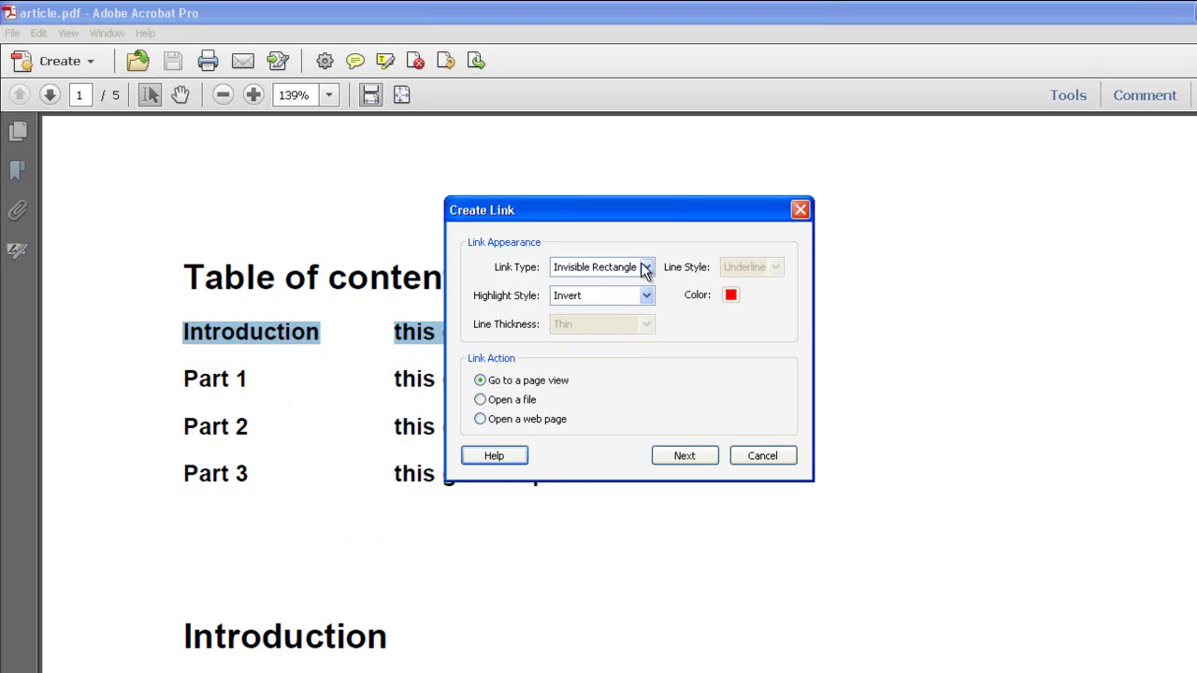
- Style the link as a visible rectangle with a navy underline
{"action": "left_click", "coordinate": [645, 269]}
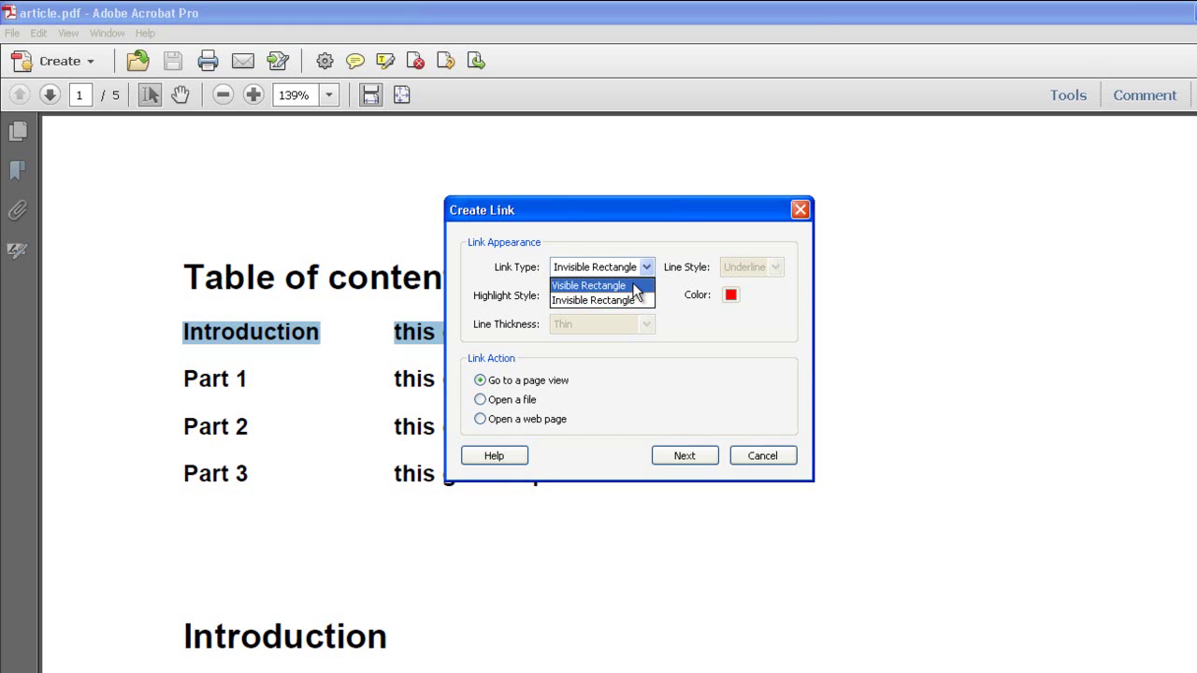
{"action": "left_click", "coordinate": [633, 286]}
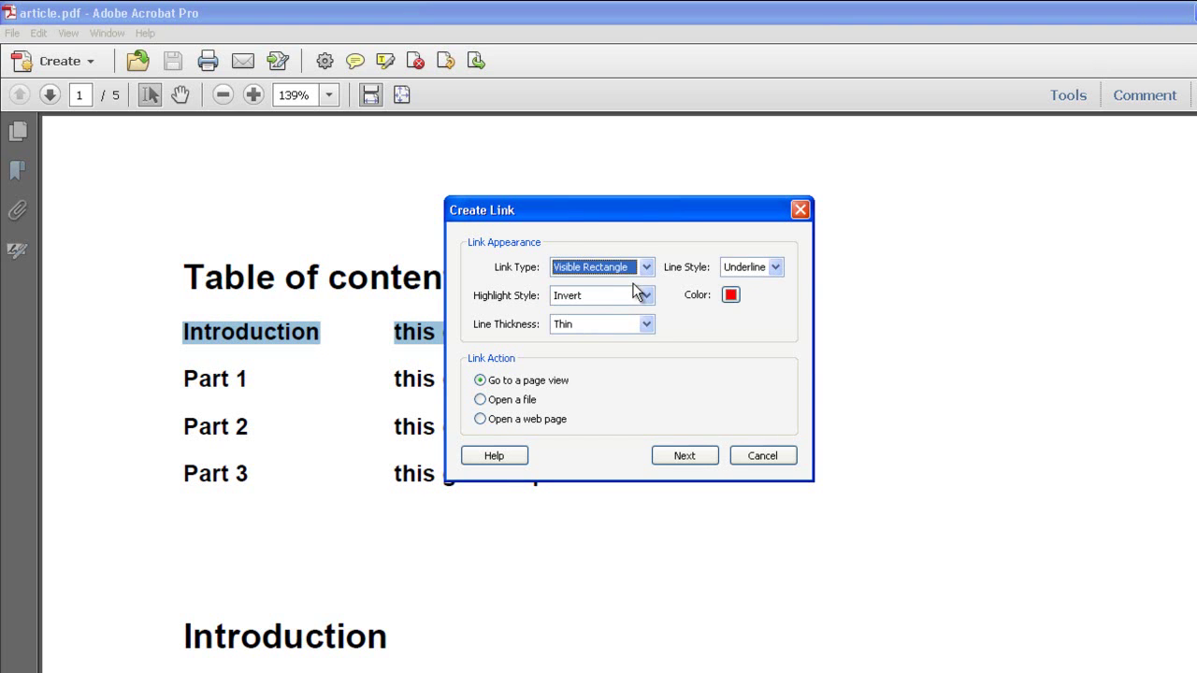
{"action": "left_click", "coordinate": [774, 268]}
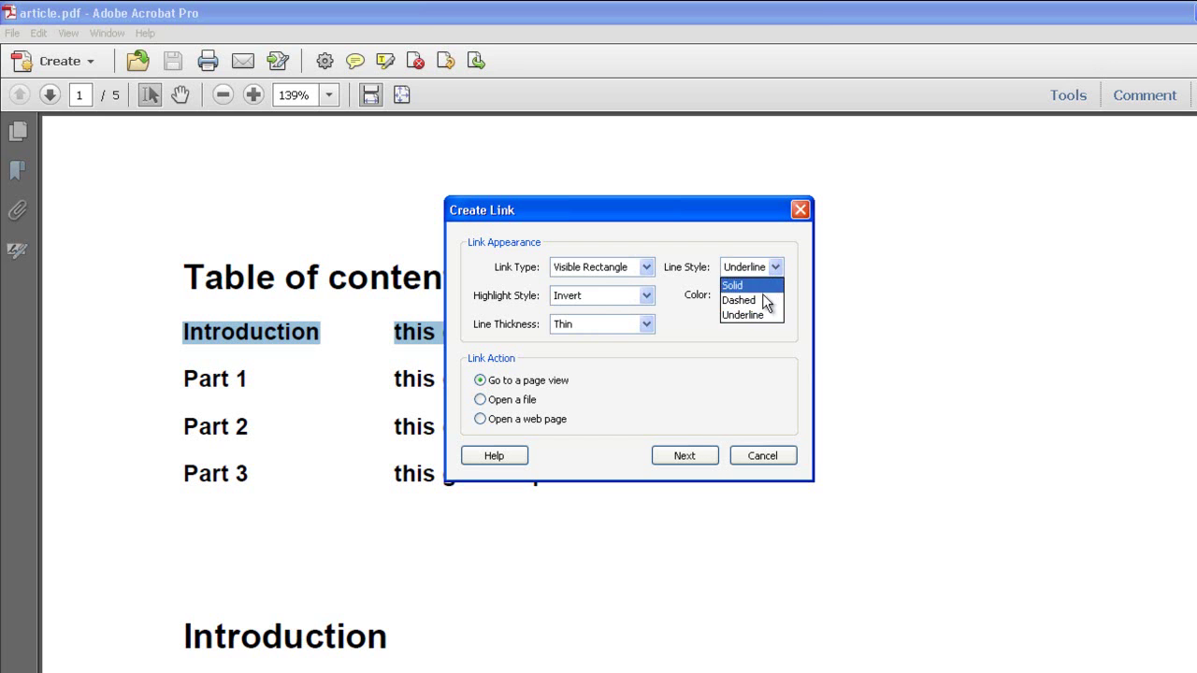
{"action": "left_click", "coordinate": [762, 315]}
{"action": "left_click", "coordinate": [735, 295]}
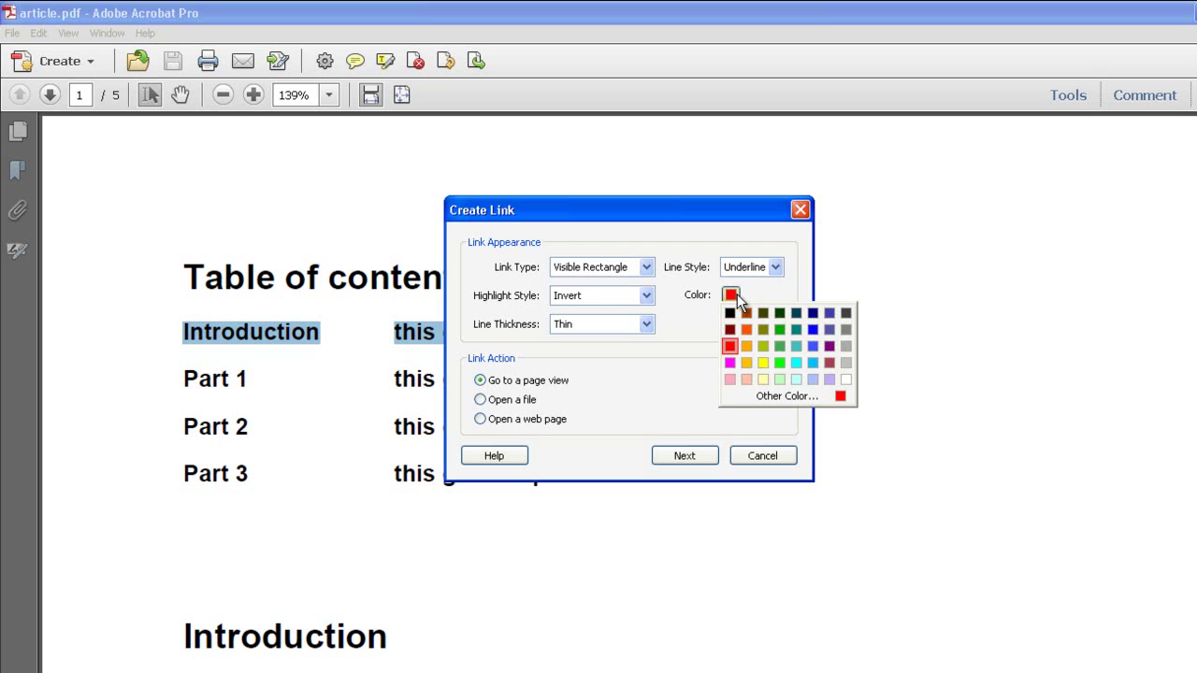
{"action": "left_click", "coordinate": [812, 313]}
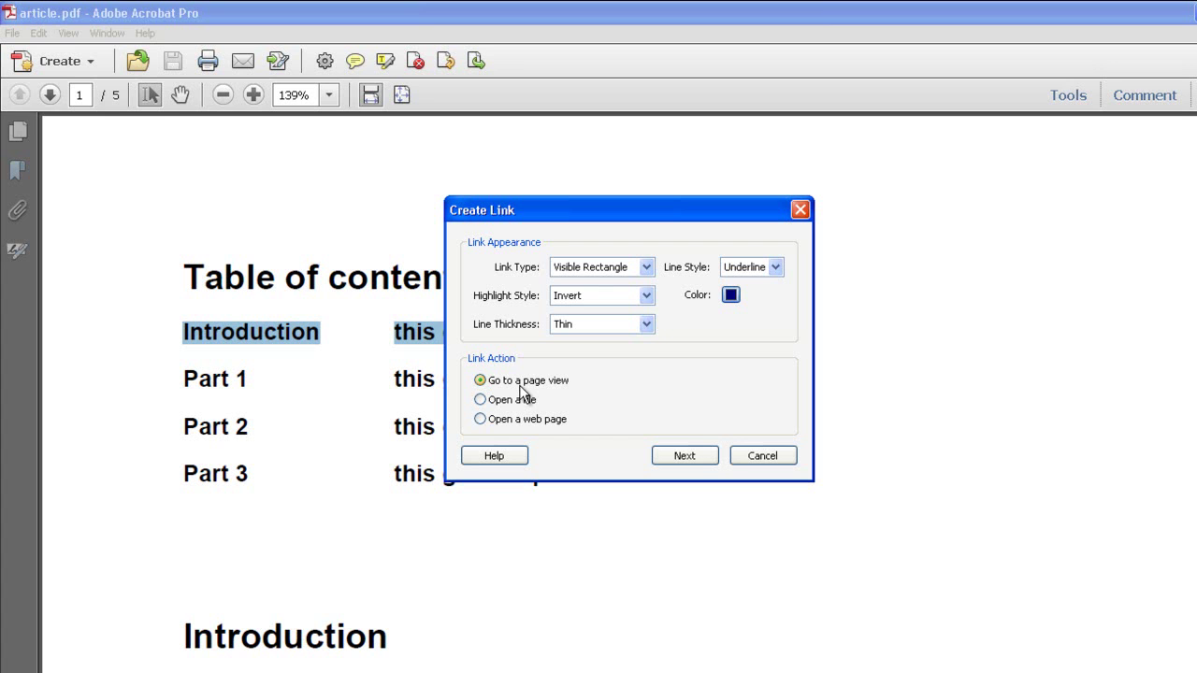
- Set the Introduction section as the link destination and test that the contents entry jumps there
{"action": "left_click", "coordinate": [695, 459]}
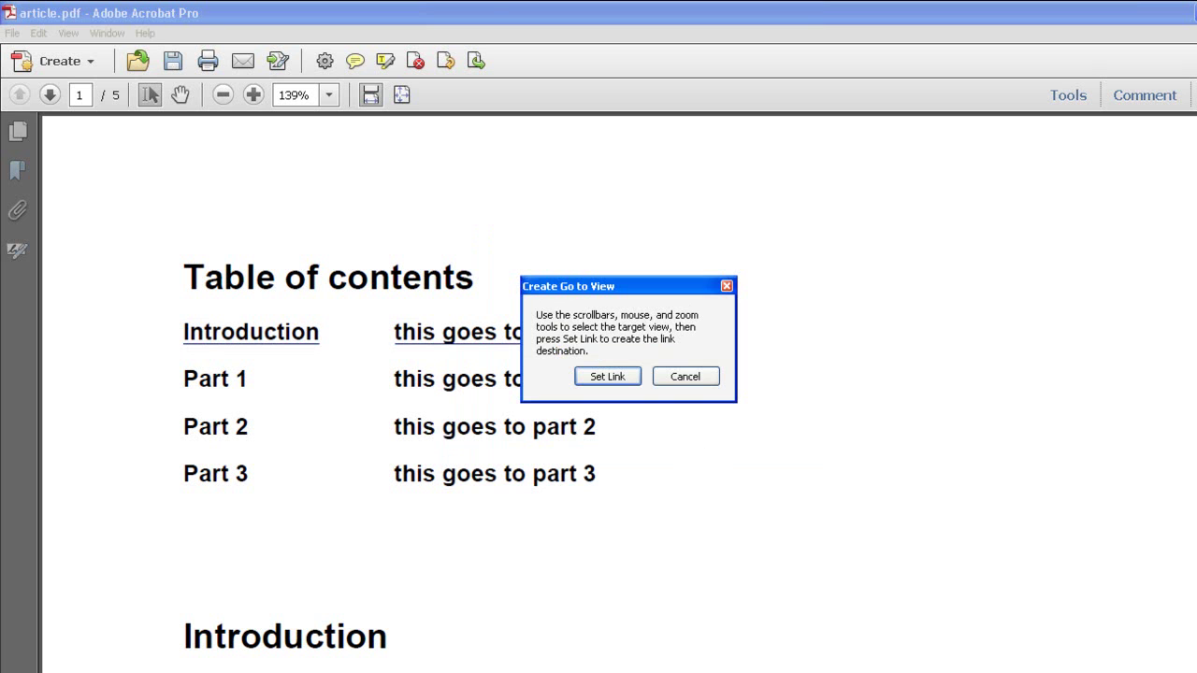
{"action": "scroll", "coordinate": [598, 393], "scroll_direction": "down", "scroll_amount": 10}
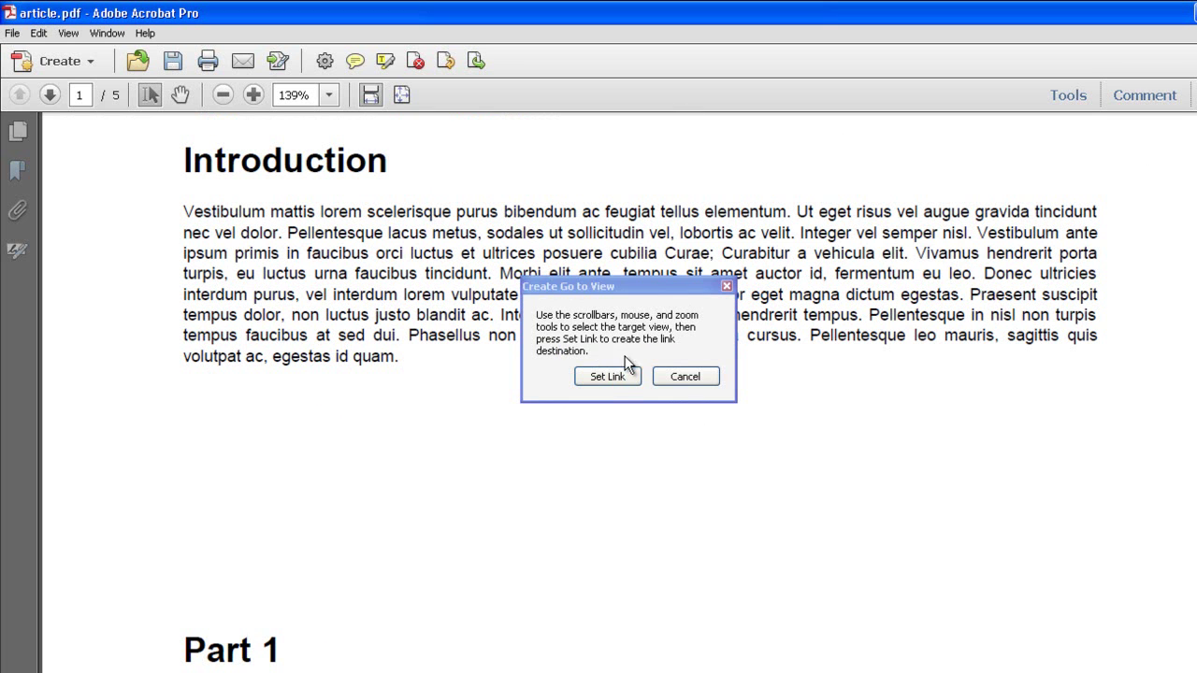
{"action": "left_click", "coordinate": [601, 366]}
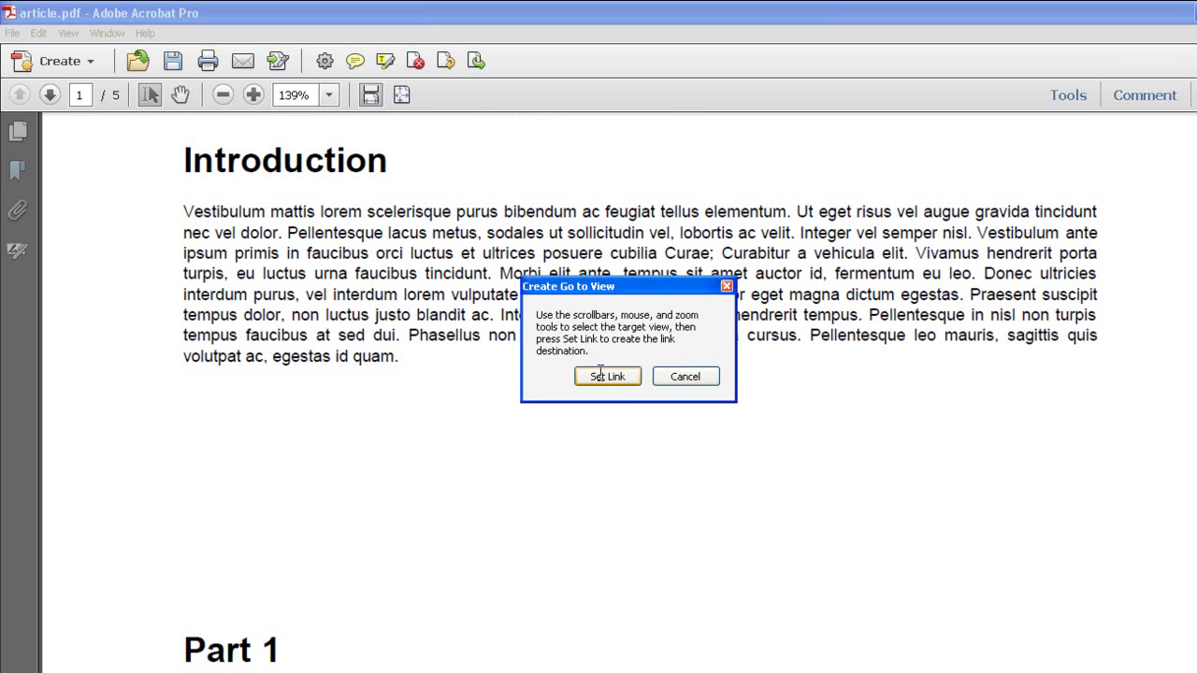
{"action": "left_click", "coordinate": [603, 376]}
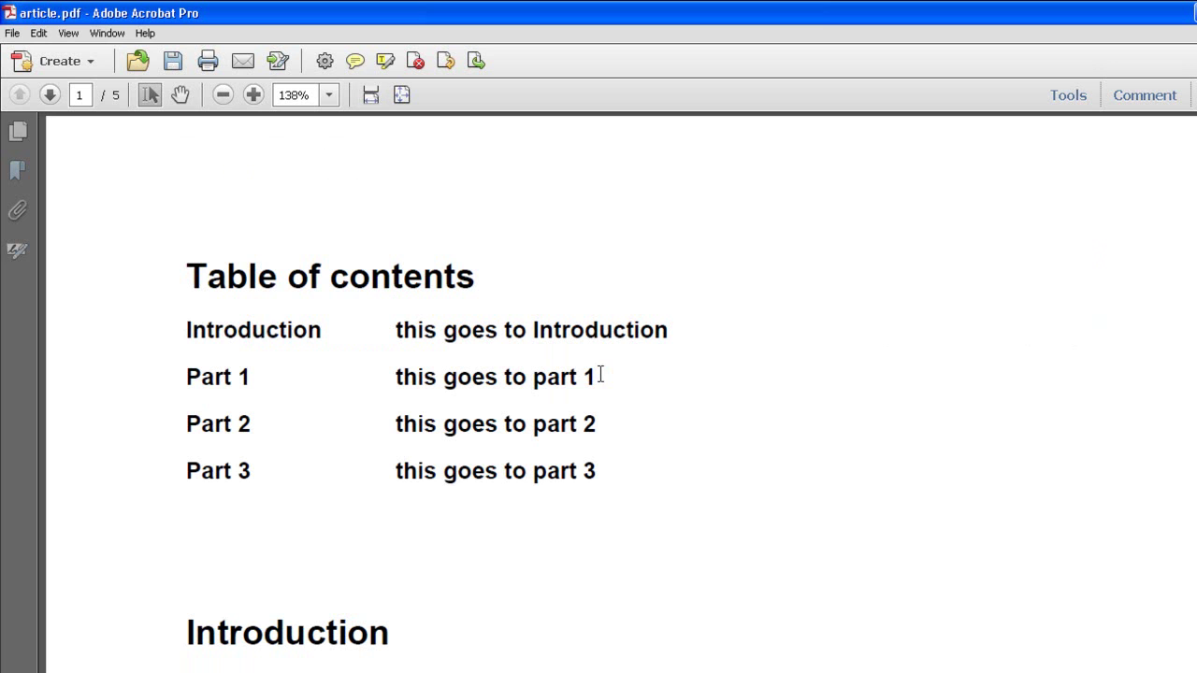
{"action": "left_click", "coordinate": [267, 334]}
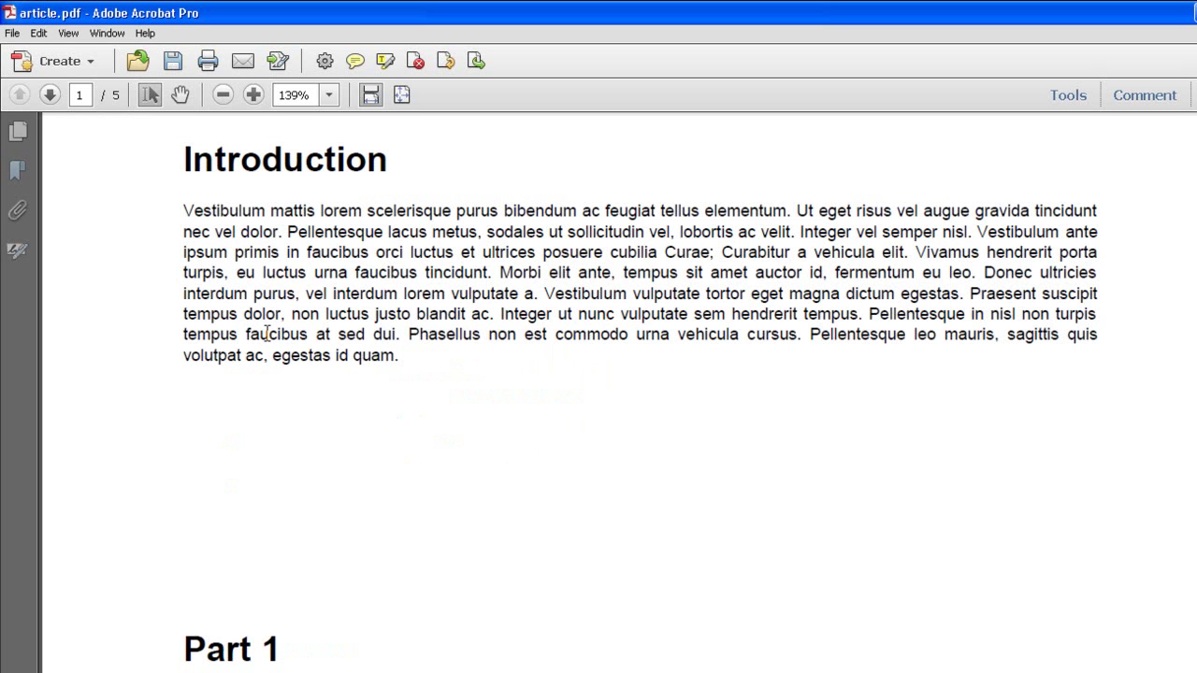
{"action": "scroll", "coordinate": [267, 336], "scroll_direction": "up", "scroll_amount": 5}
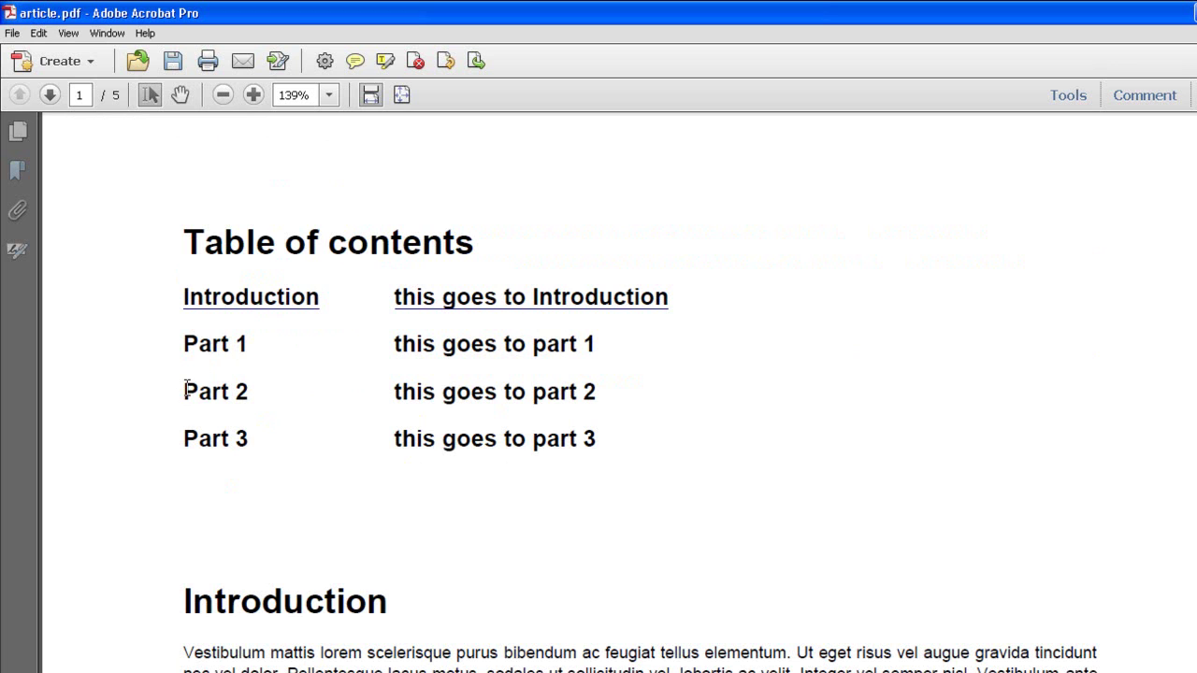
- Draw a link area over the Part 2 contents row with the Content Link tool
{"action": "left_click", "coordinate": [187, 389]}
{"action": "left_click", "coordinate": [1071, 95]}
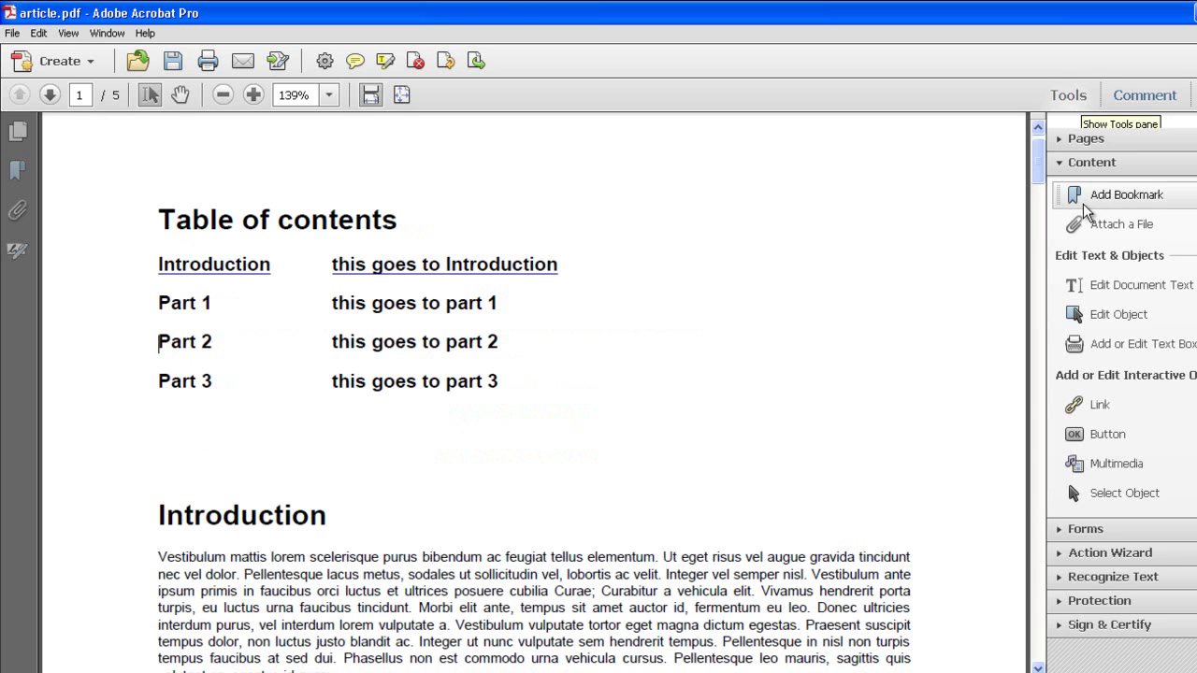
{"action": "left_click", "coordinate": [1098, 408]}
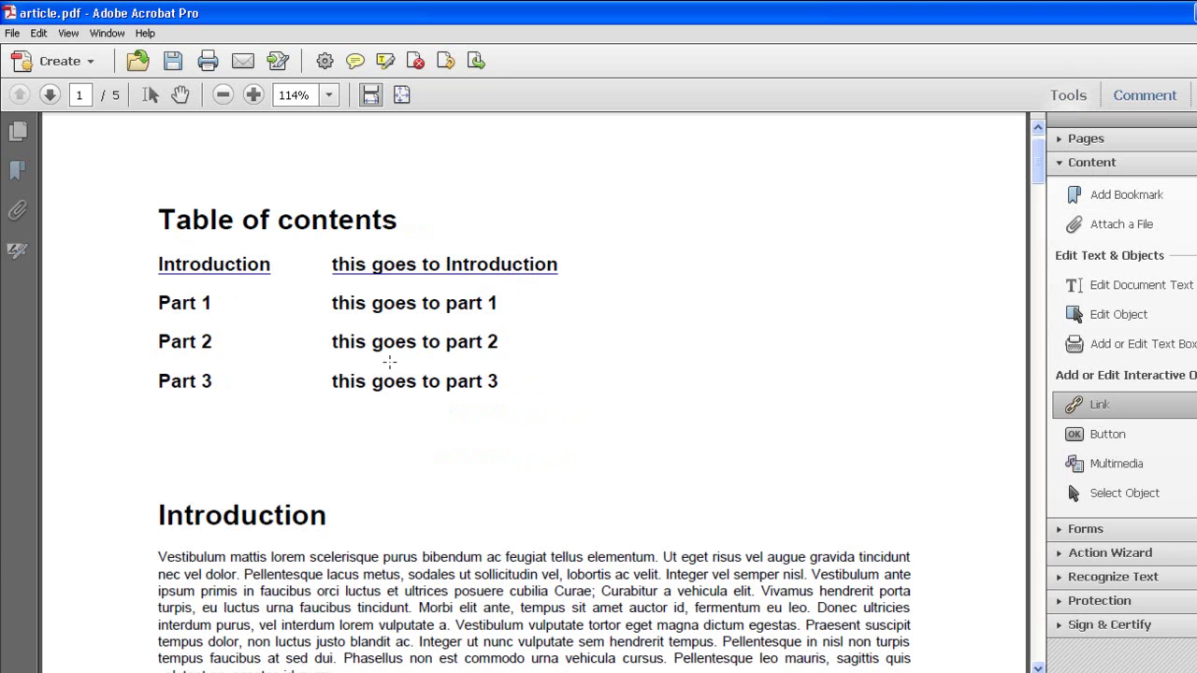
{"action": "left_click_drag", "start_coordinate": [389, 361], "coordinate": [152, 355]}
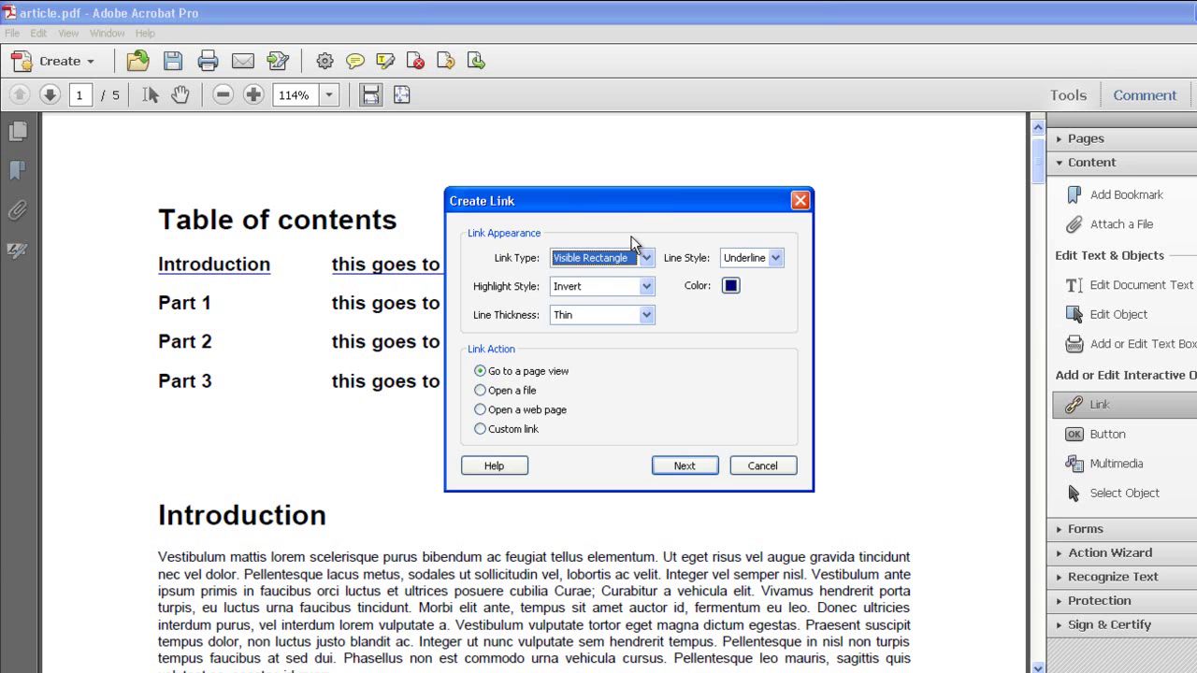
- Make the Part 2 link an invisible rectangle and continue to choosing its destination
{"action": "left_click", "coordinate": [645, 264]}
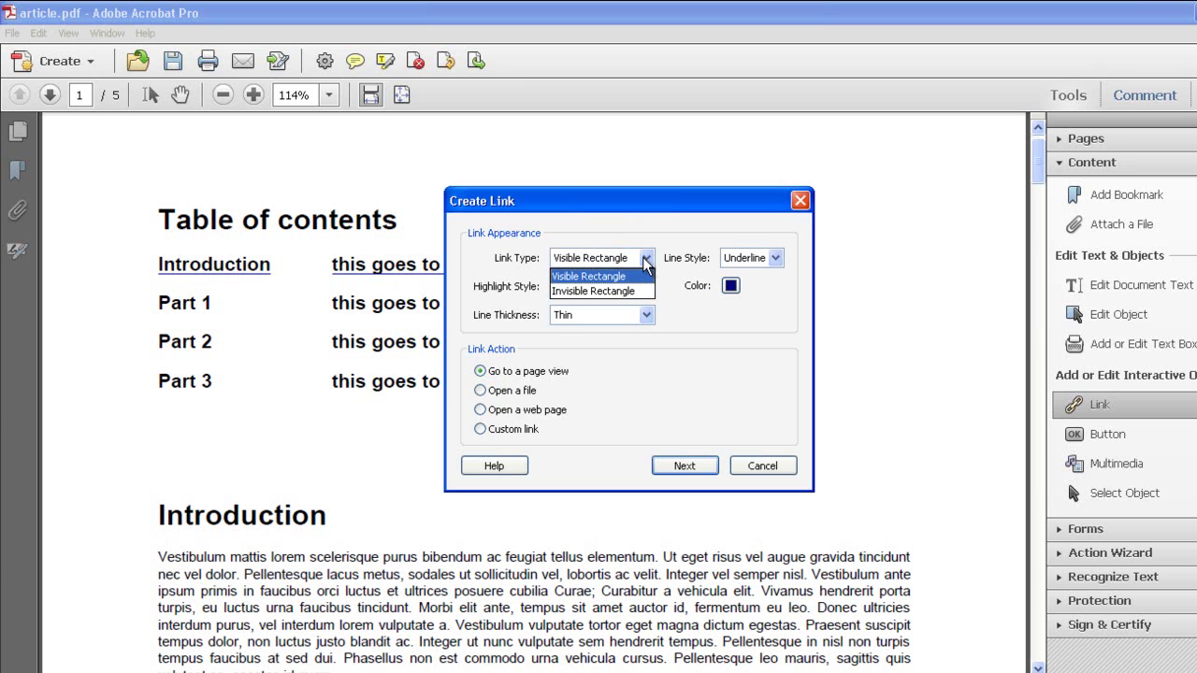
{"action": "left_click", "coordinate": [617, 293]}
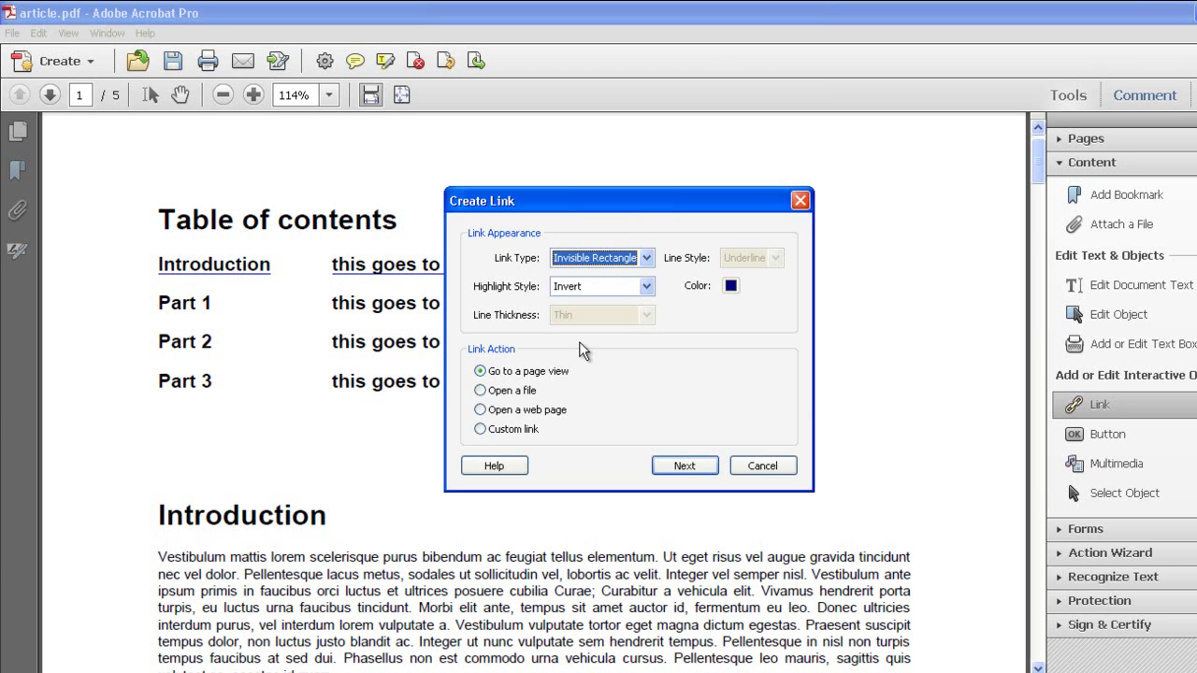
{"action": "left_click", "coordinate": [1031, 164]}
{"action": "left_click", "coordinate": [690, 465]}
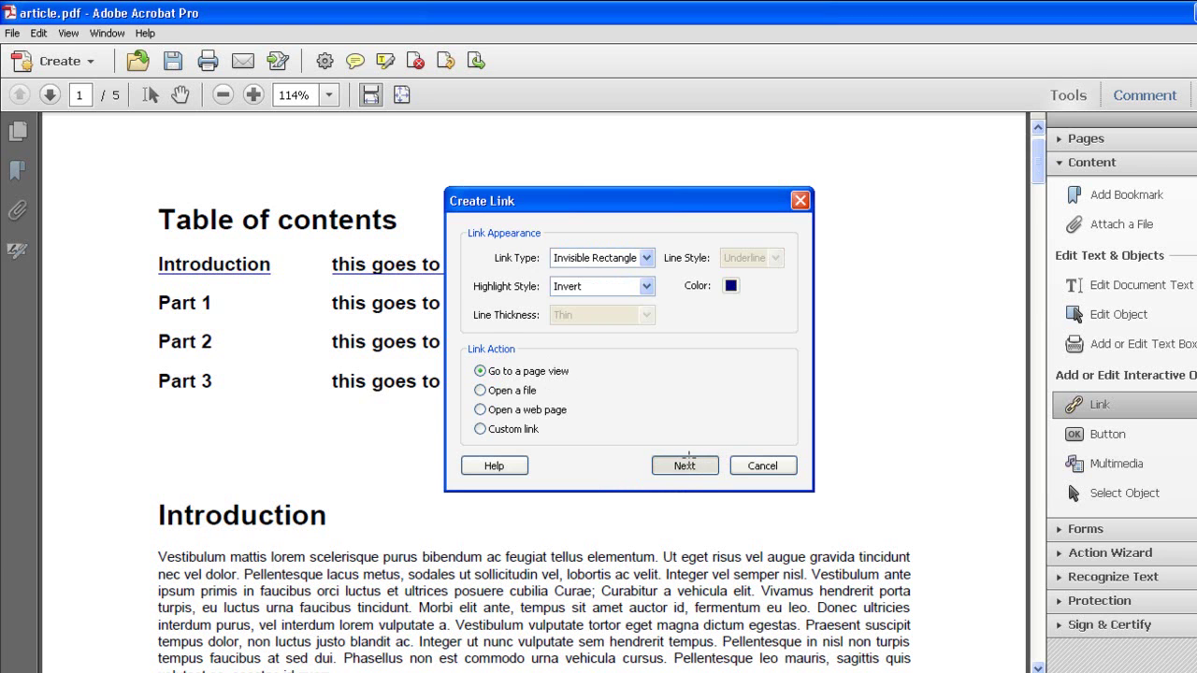
{"action": "left_click_drag", "start_coordinate": [1039, 160], "coordinate": [1006, 288]}
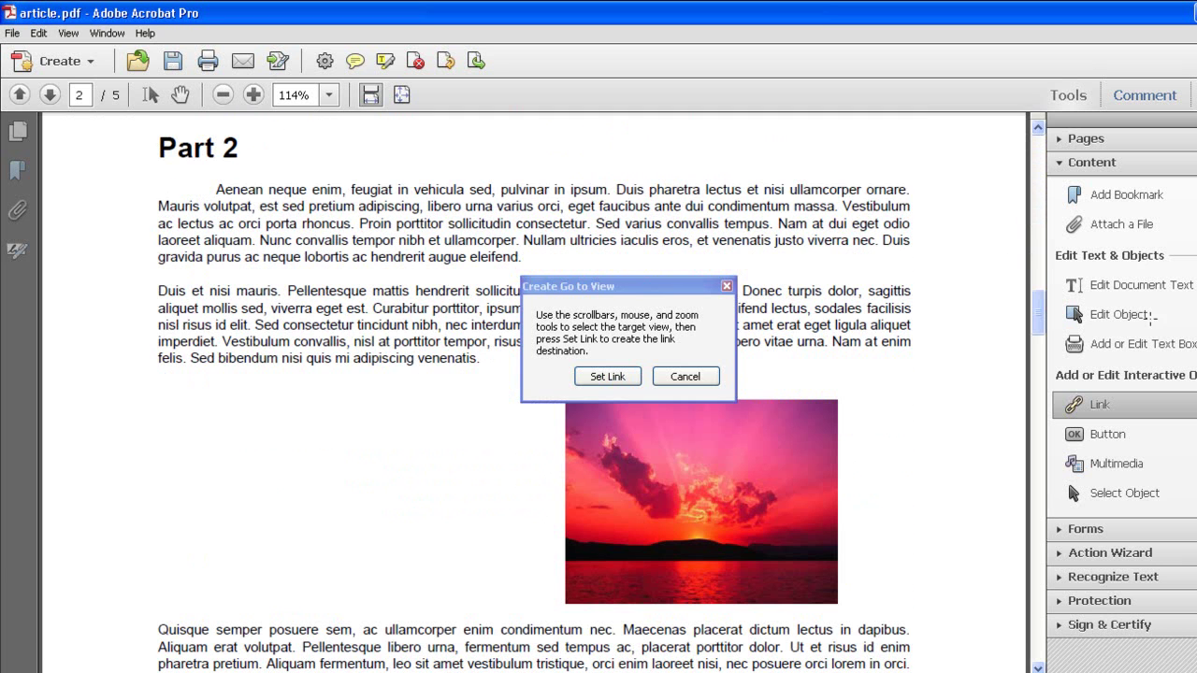
- Set the Part 2 section as the link target and test the Part 2 contents entry
{"action": "left_click", "coordinate": [603, 376]}
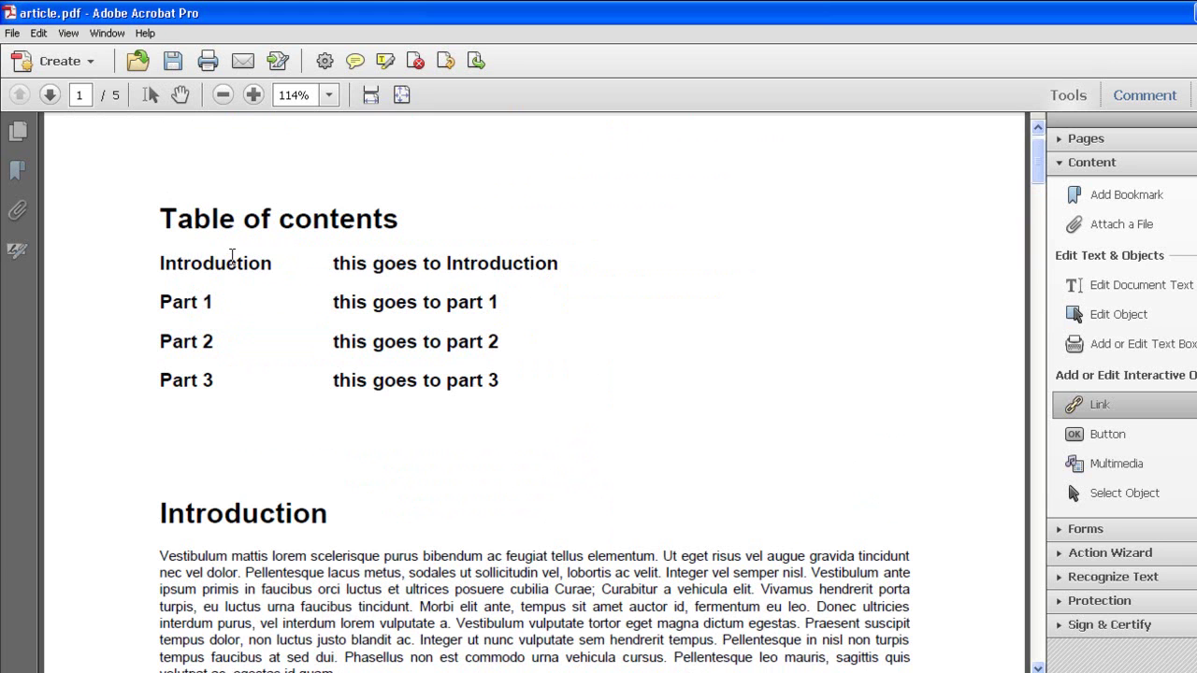
{"action": "scroll", "coordinate": [232, 257], "scroll_direction": "down", "scroll_amount": 5}
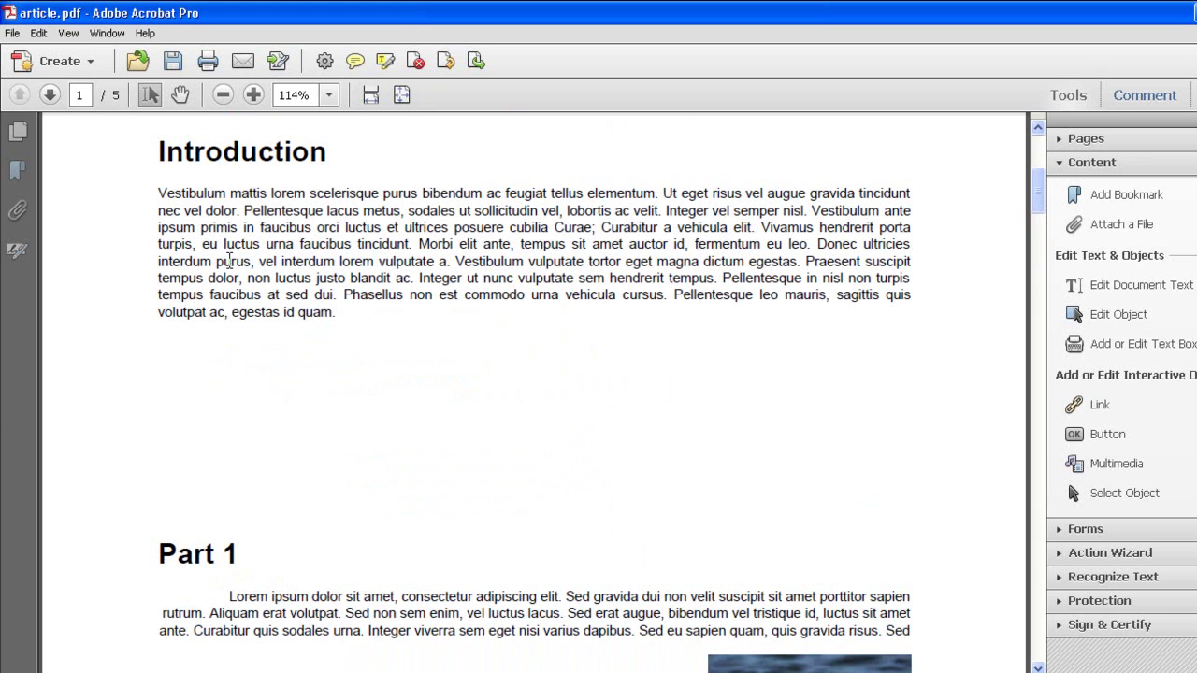
{"action": "scroll", "coordinate": [212, 268], "scroll_direction": "up", "scroll_amount": 5}
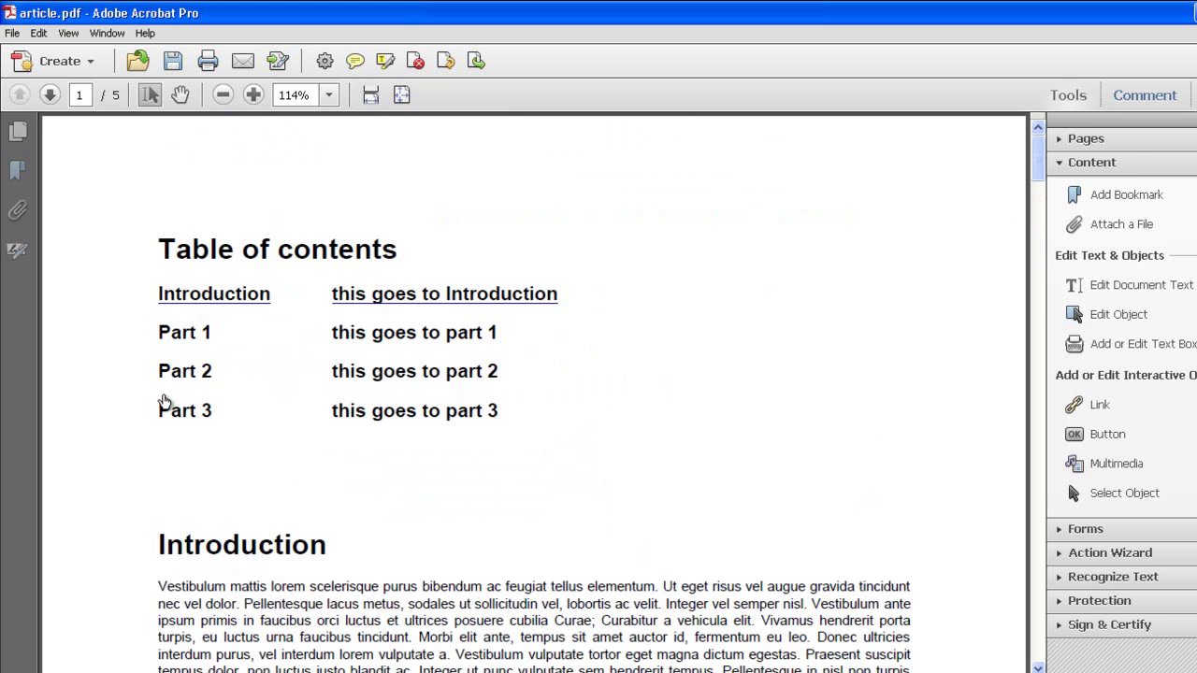
{"action": "left_click", "coordinate": [182, 372]}
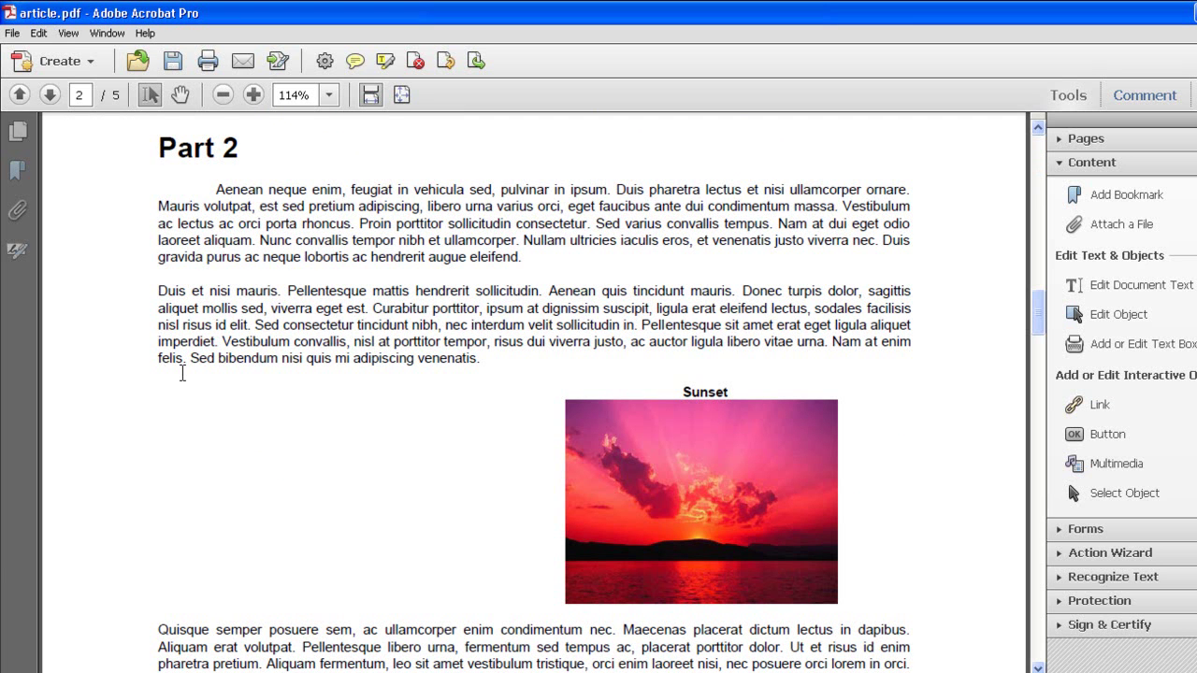
- Open Add Header & Footer from the Pages tools
{"action": "left_click", "coordinate": [1059, 165]}
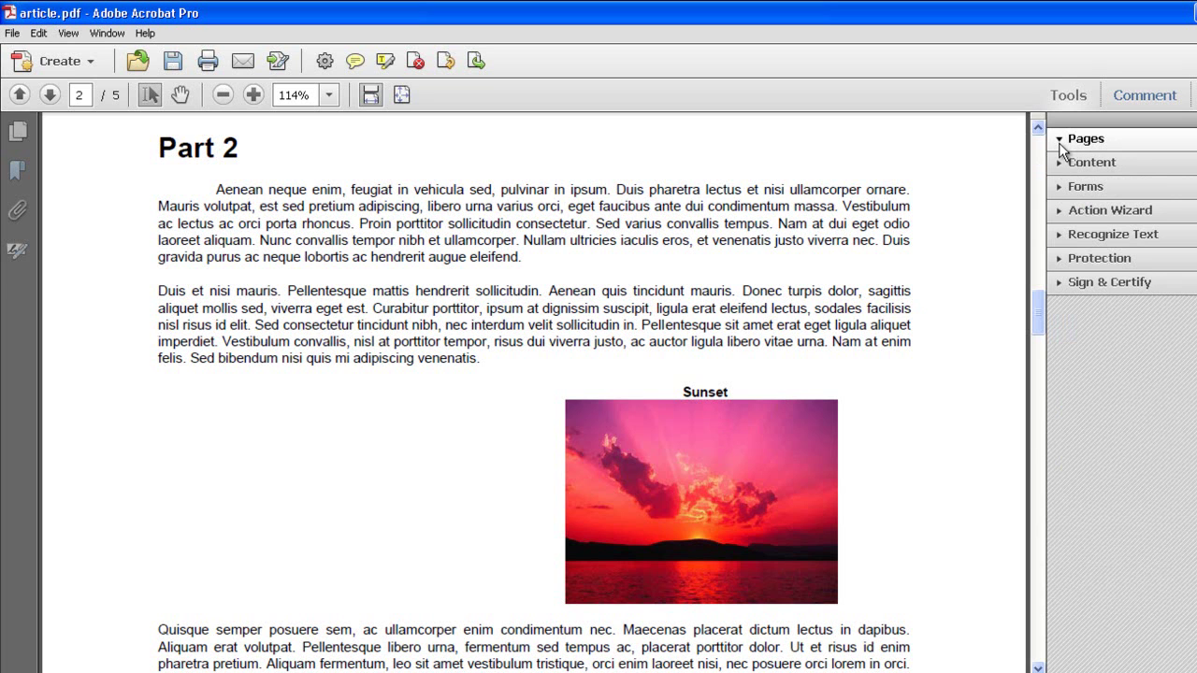
{"action": "left_click", "coordinate": [1060, 142]}
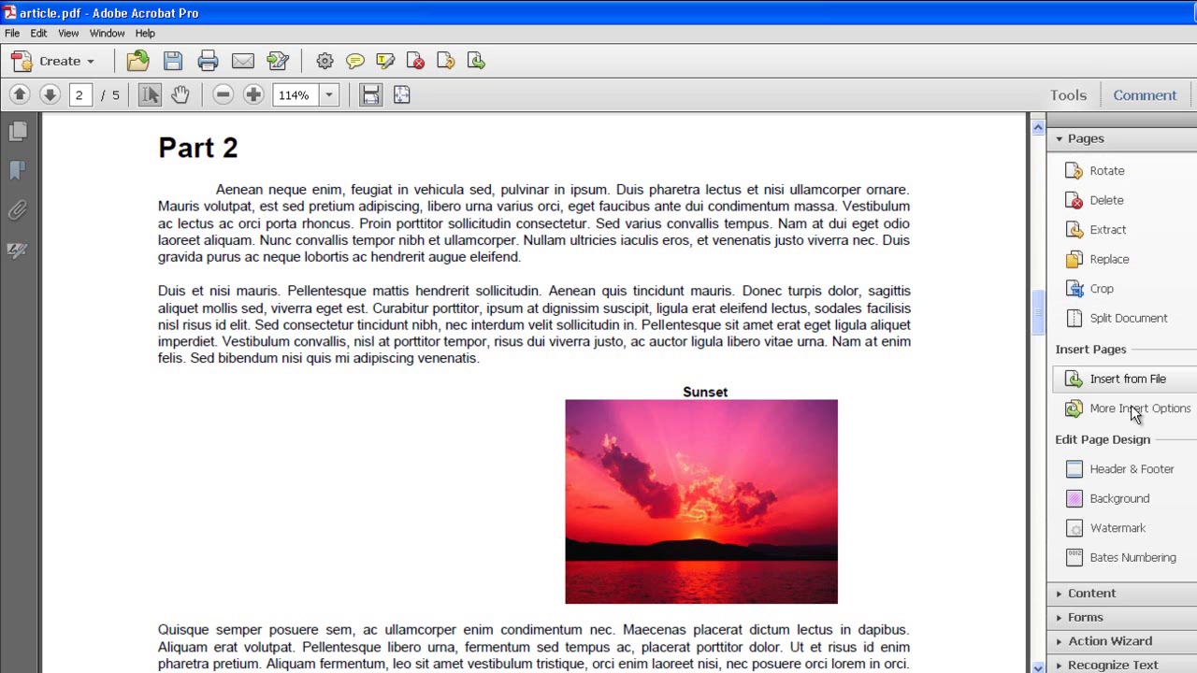
{"action": "left_click", "coordinate": [1133, 470]}
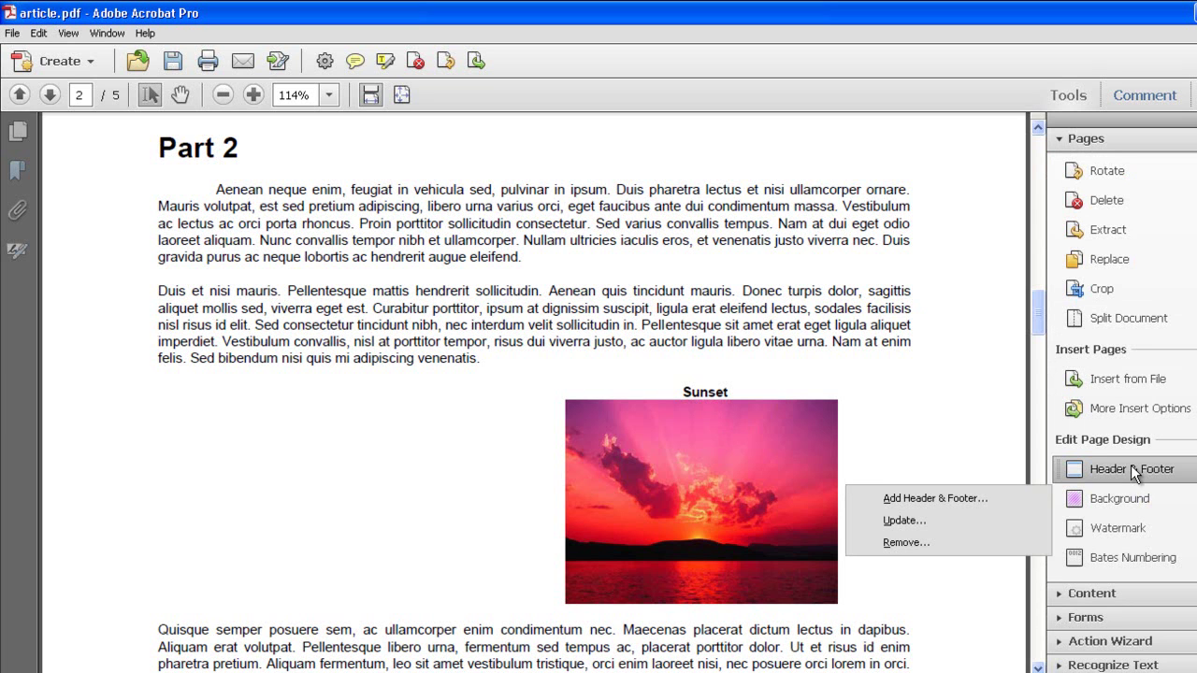
{"action": "left_click", "coordinate": [961, 498]}
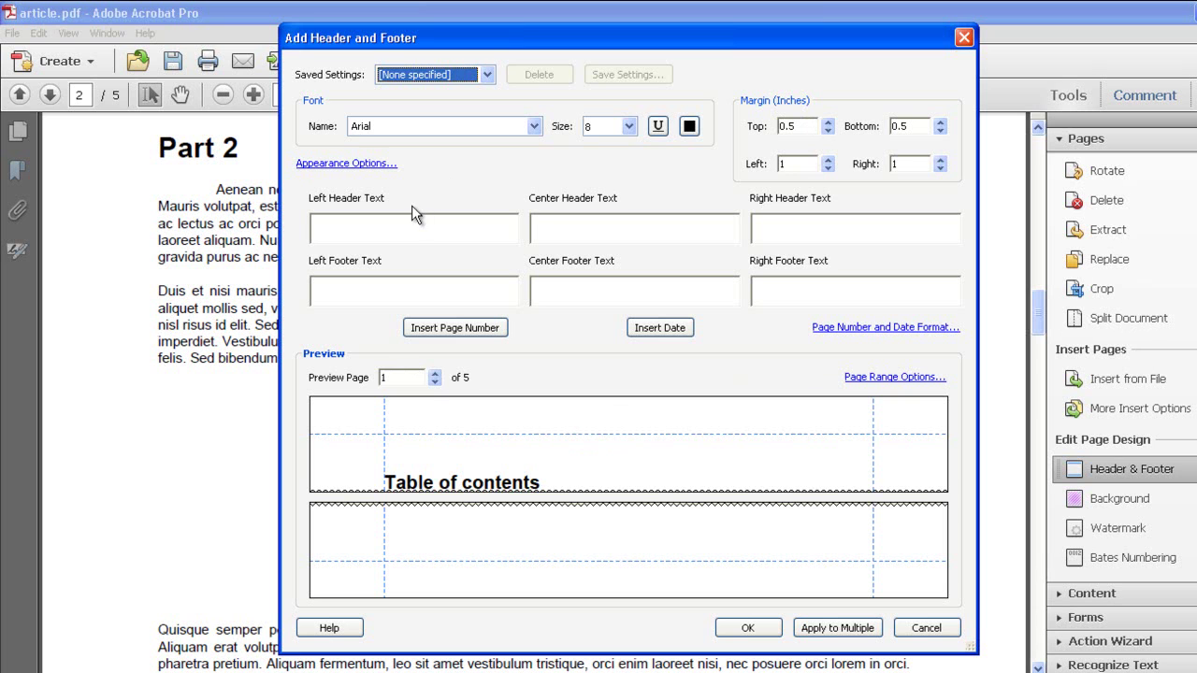
- Enter 'This is a header' at left and 'MrTutorX' in the centre, with a 0.3-inch left margin
{"action": "left_click", "coordinate": [312, 227]}
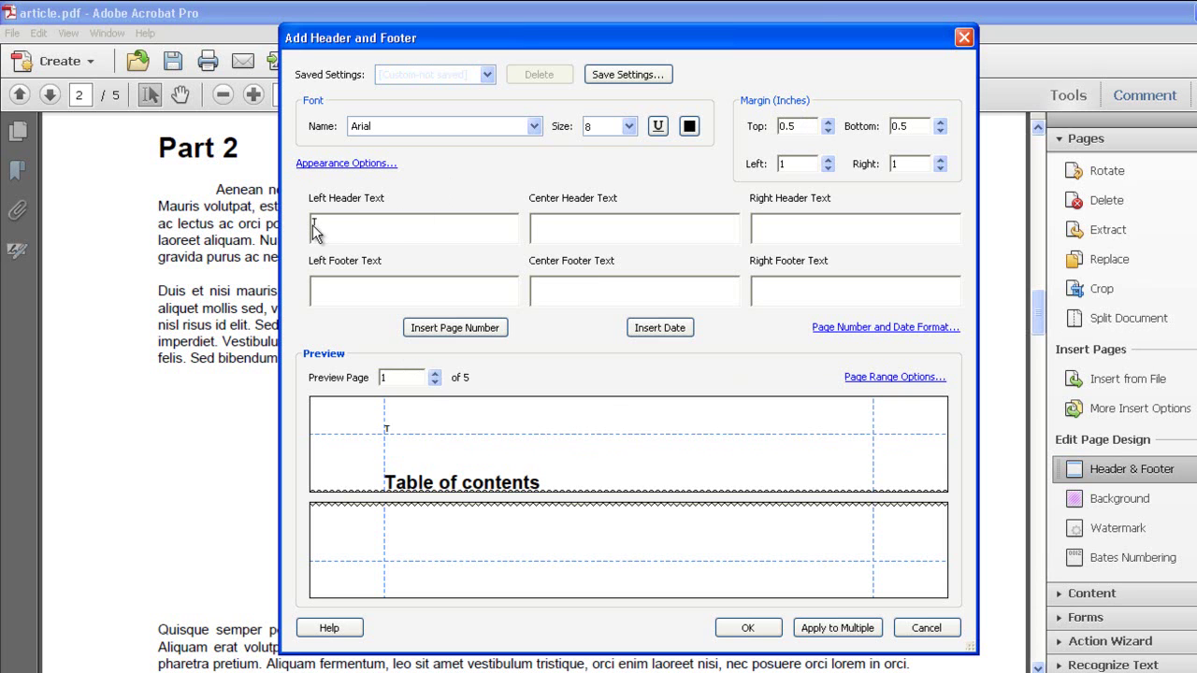
{"action": "type", "text": "This is a header"}
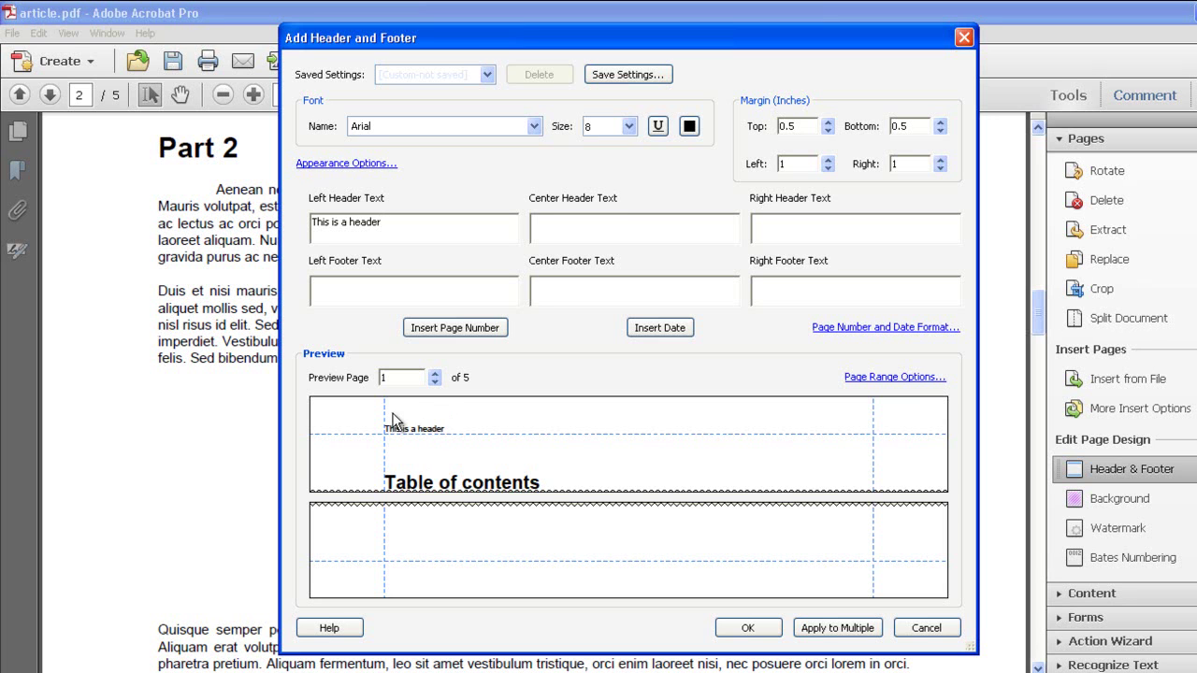
{"action": "left_click", "coordinate": [827, 160]}
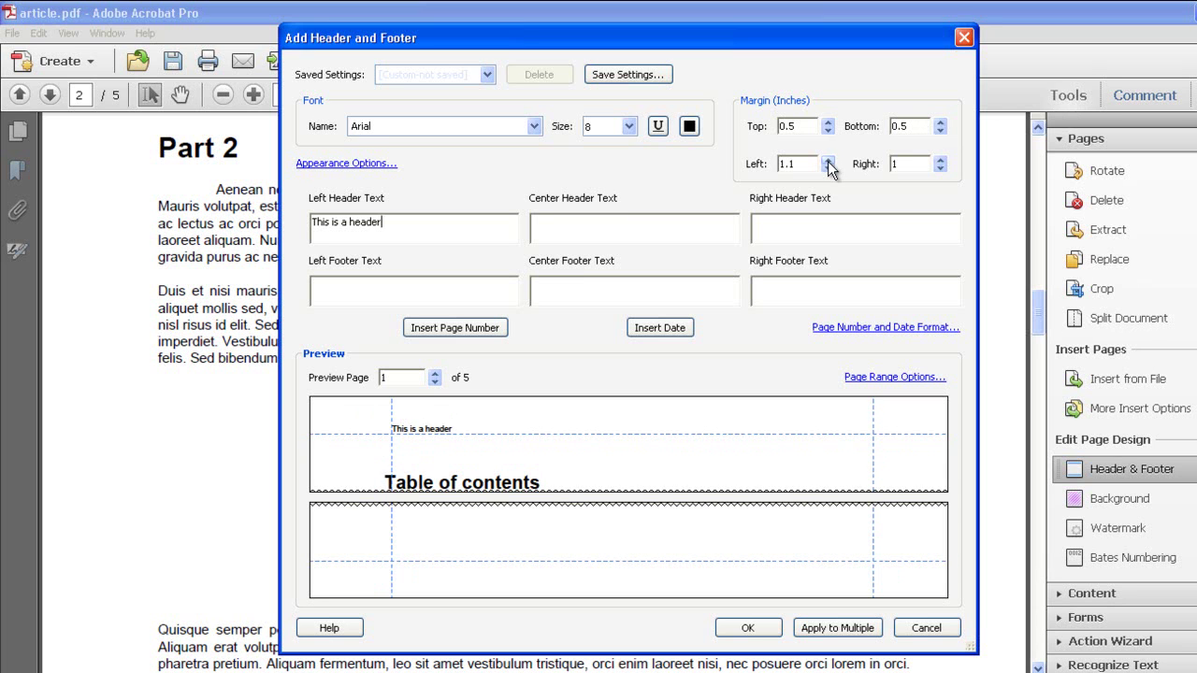
{"action": "left_click", "coordinate": [828, 160]}
{"action": "left_click", "coordinate": [829, 167]}
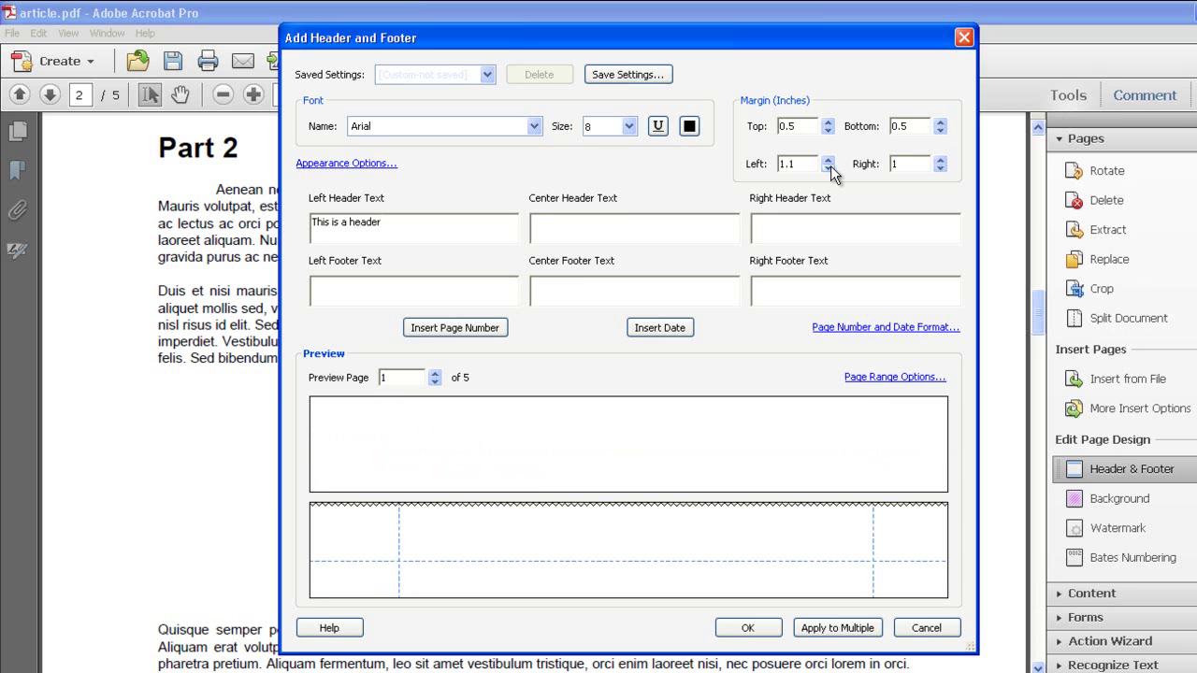
{"action": "left_click", "coordinate": [828, 167]}
{"action": "left_click", "coordinate": [827, 167]}
{"action": "left_click", "coordinate": [827, 167]}
{"action": "left_click", "coordinate": [827, 168]}
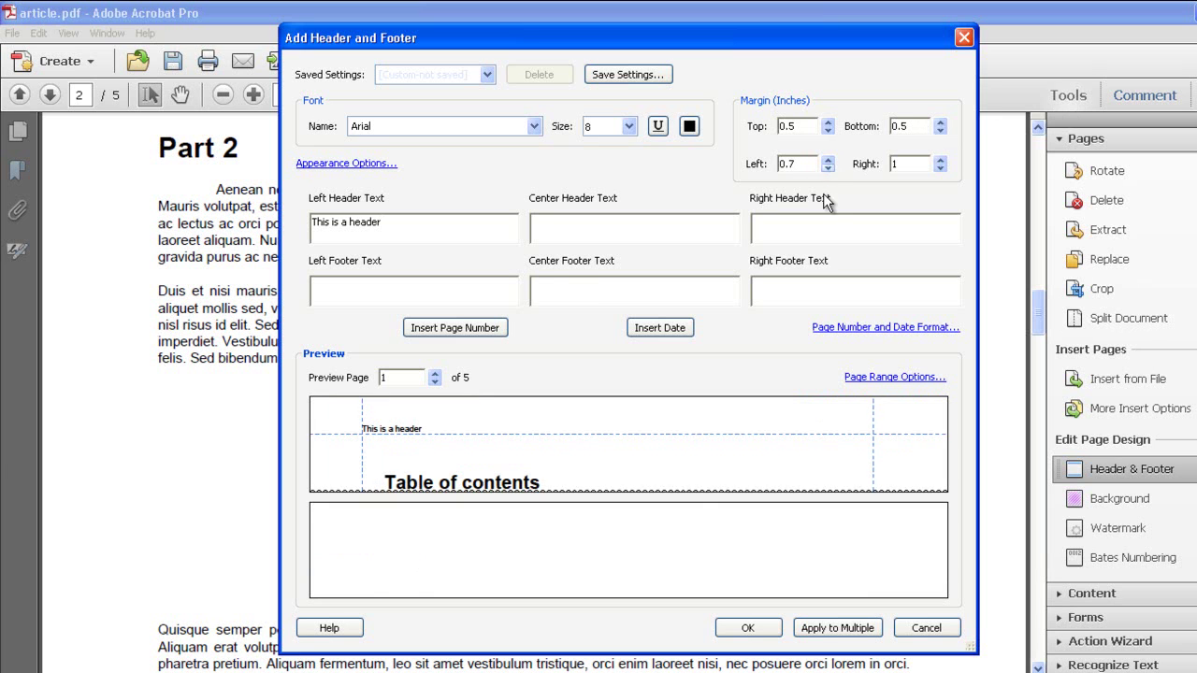
{"action": "left_click", "coordinate": [827, 168]}
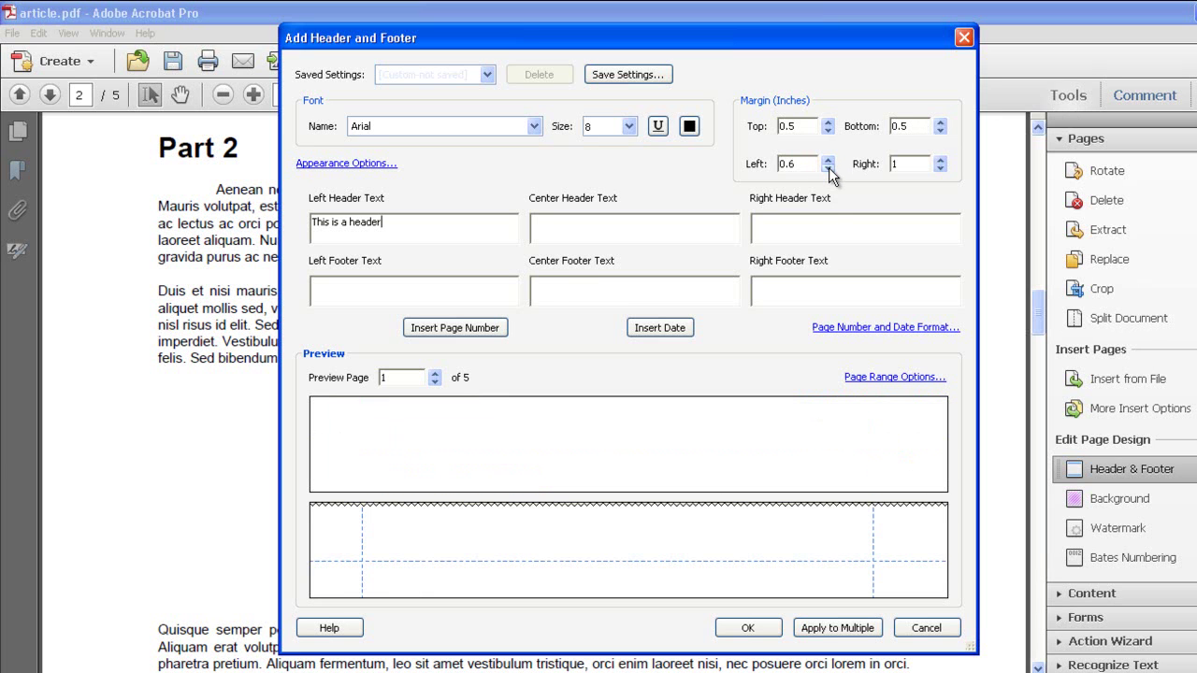
{"action": "left_click", "coordinate": [827, 168]}
{"action": "left_click", "coordinate": [827, 168]}
{"action": "left_click", "coordinate": [827, 169]}
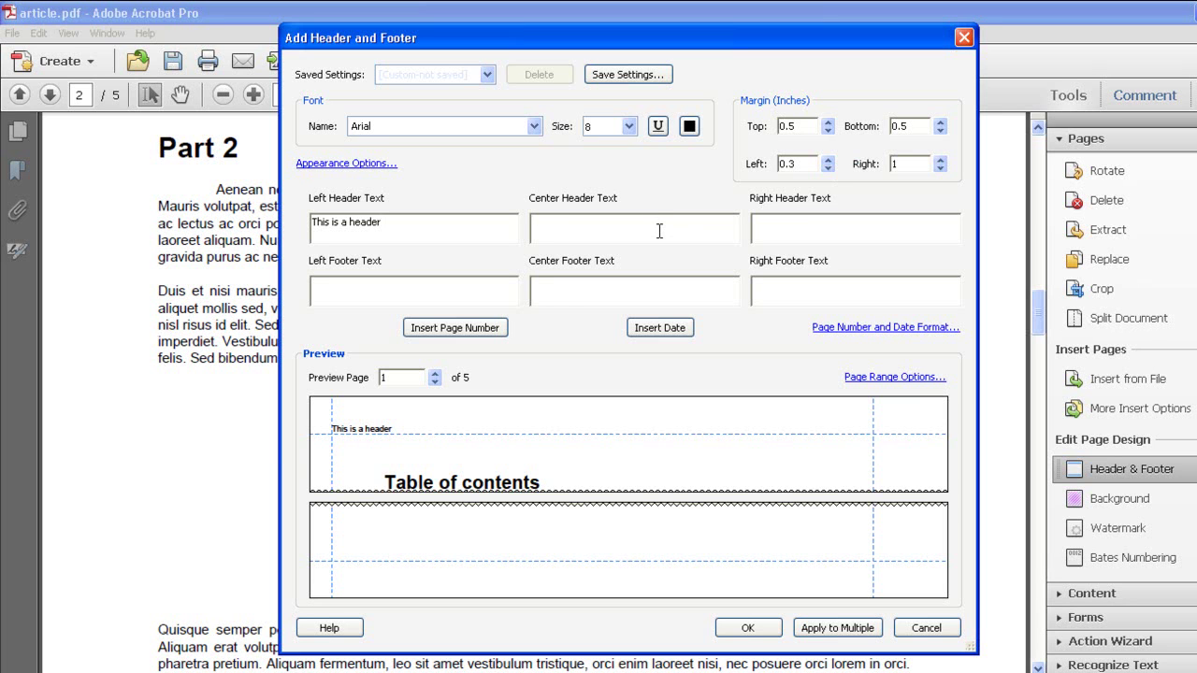
{"action": "type", "text": "MrTutorX"}
{"action": "left_click", "coordinate": [885, 224]}
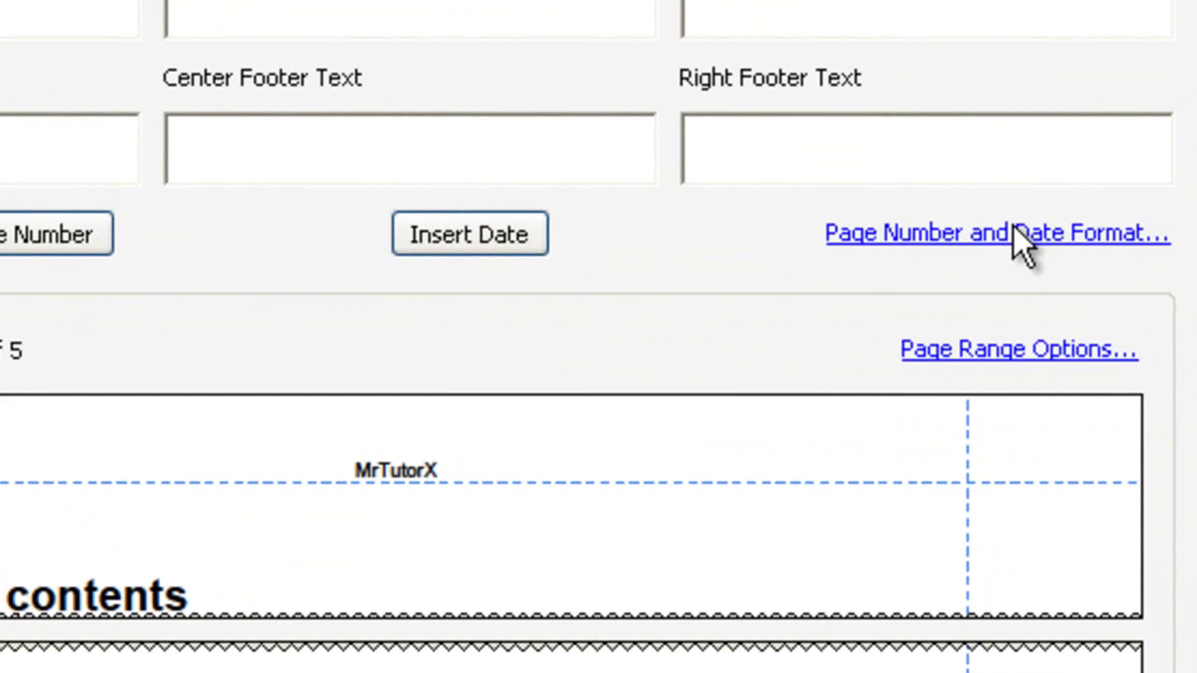
- Choose the mm/dd/yy date format and insert the date into the right header
{"action": "left_click", "coordinate": [993, 250]}
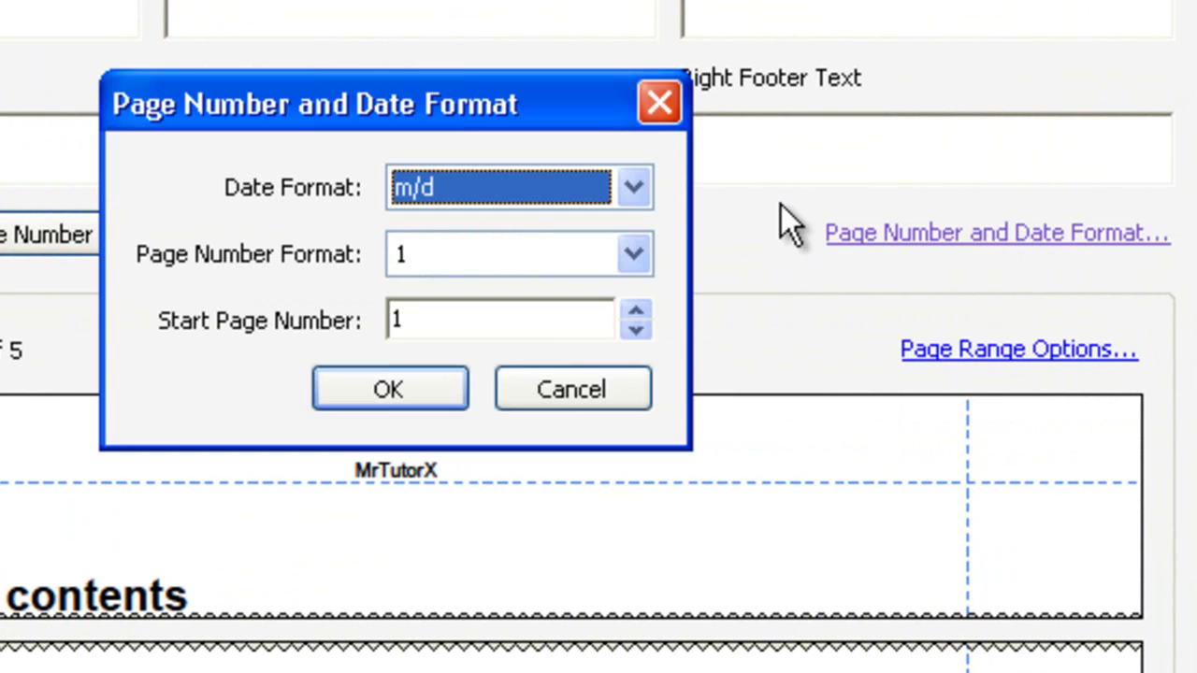
{"action": "left_click", "coordinate": [630, 190]}
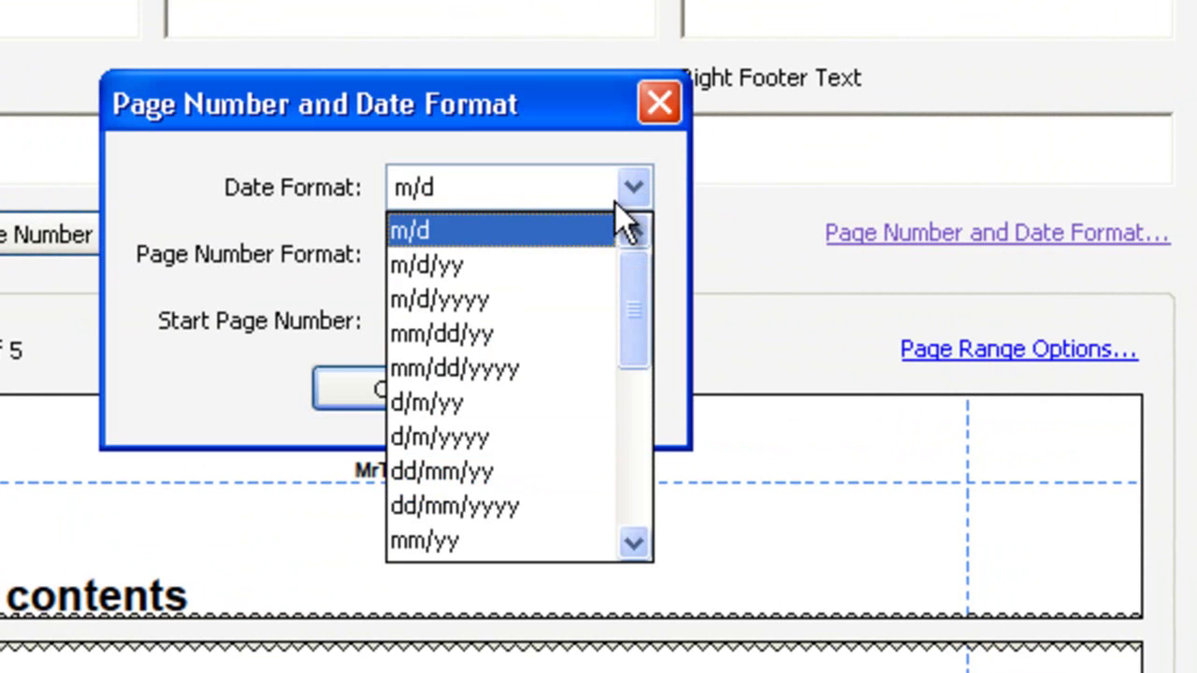
{"action": "left_click", "coordinate": [486, 335]}
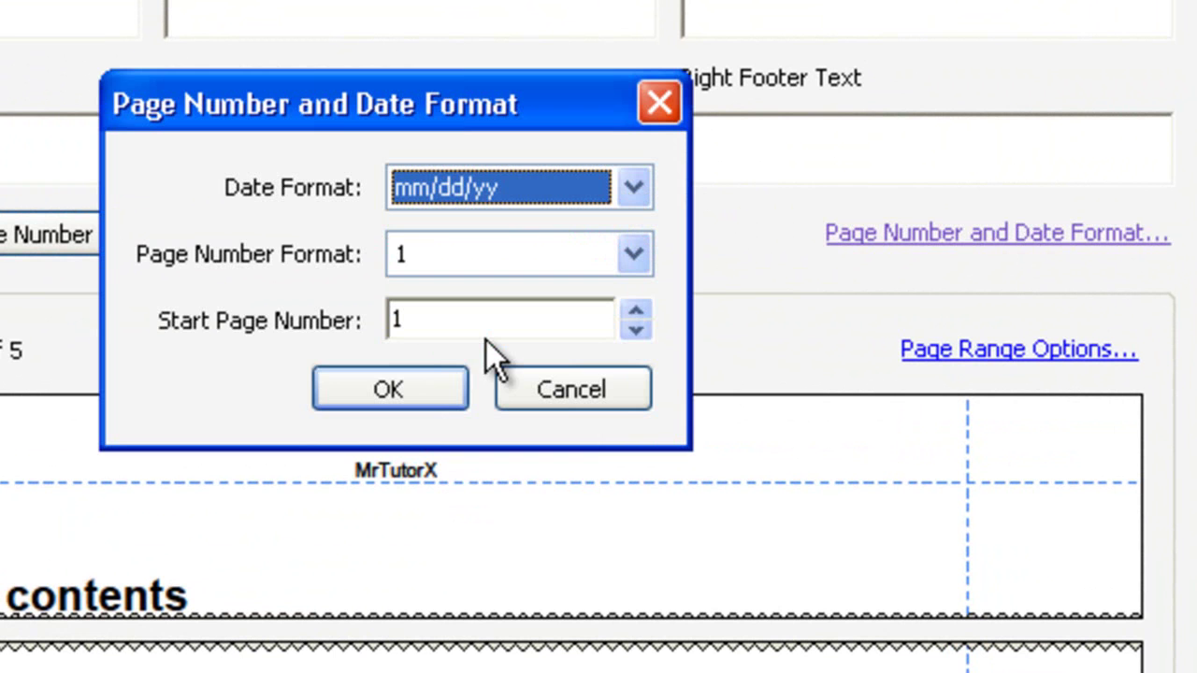
{"action": "left_click", "coordinate": [423, 375]}
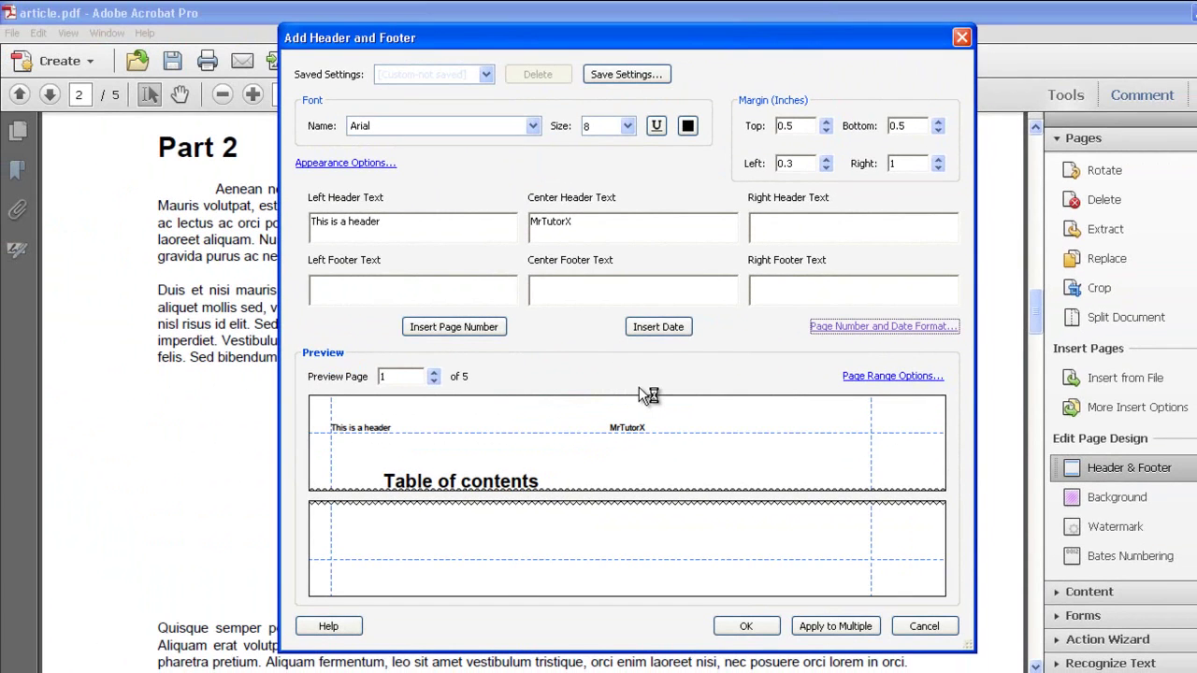
{"action": "left_click", "coordinate": [660, 331]}
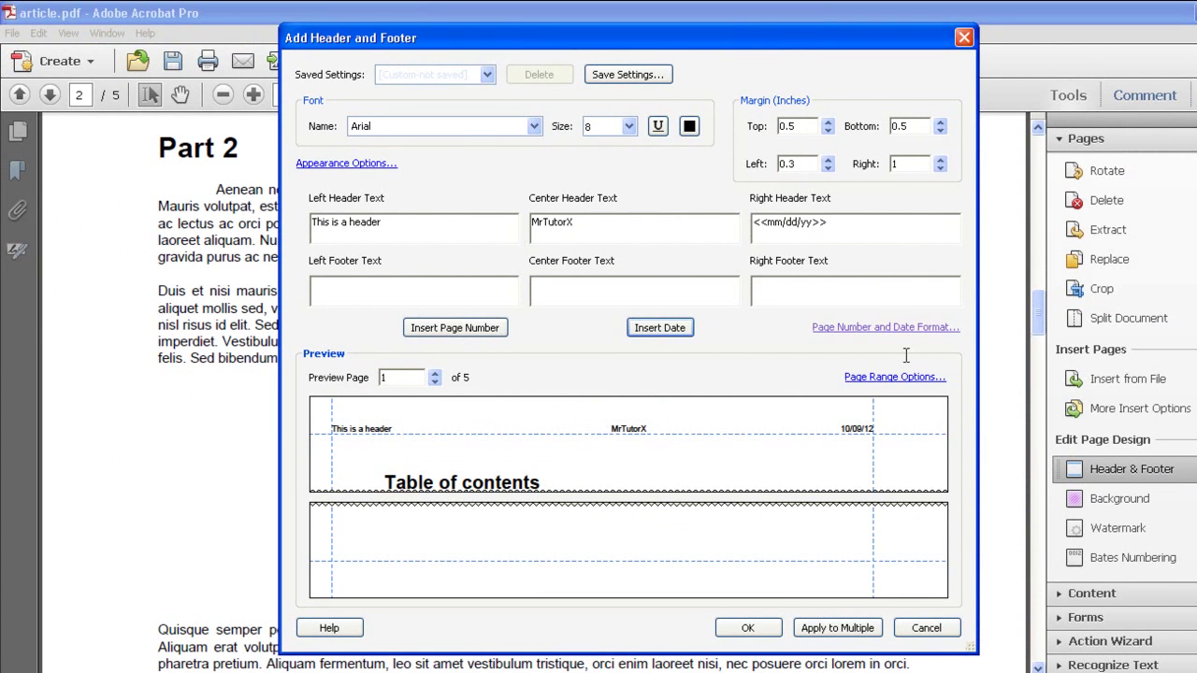
- Reduce the right margin to 0.3 inch
{"action": "left_click", "coordinate": [940, 168]}
{"action": "left_click", "coordinate": [939, 169]}
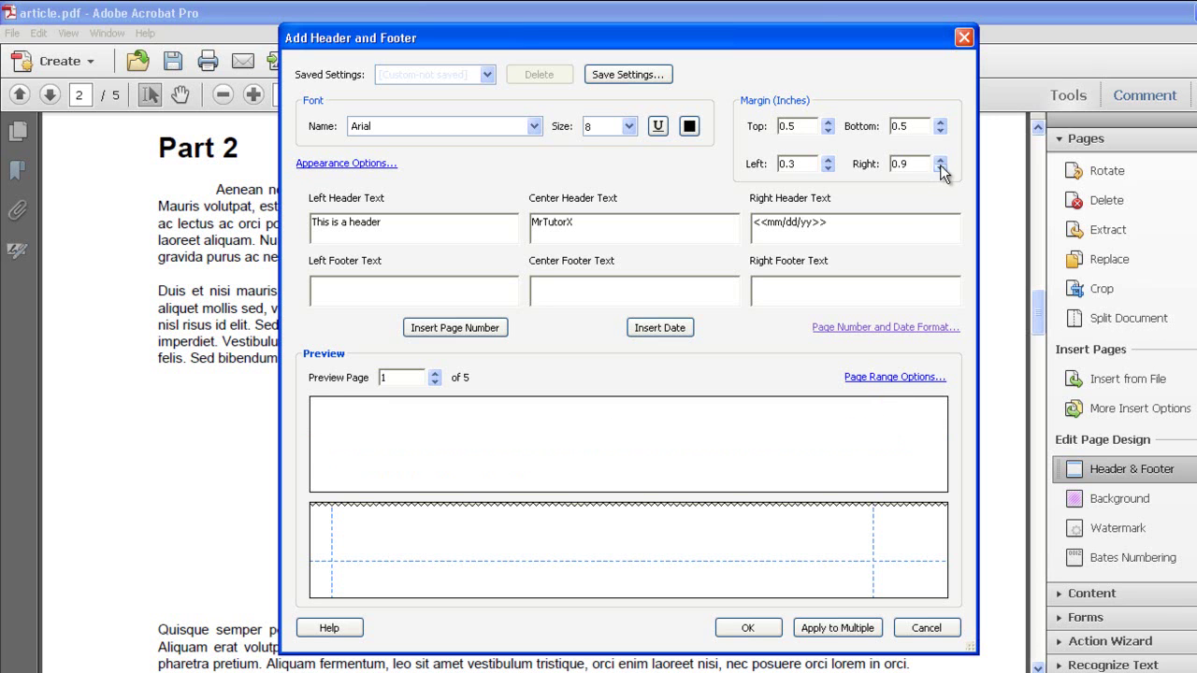
{"action": "left_click", "coordinate": [939, 169]}
{"action": "left_click", "coordinate": [940, 168]}
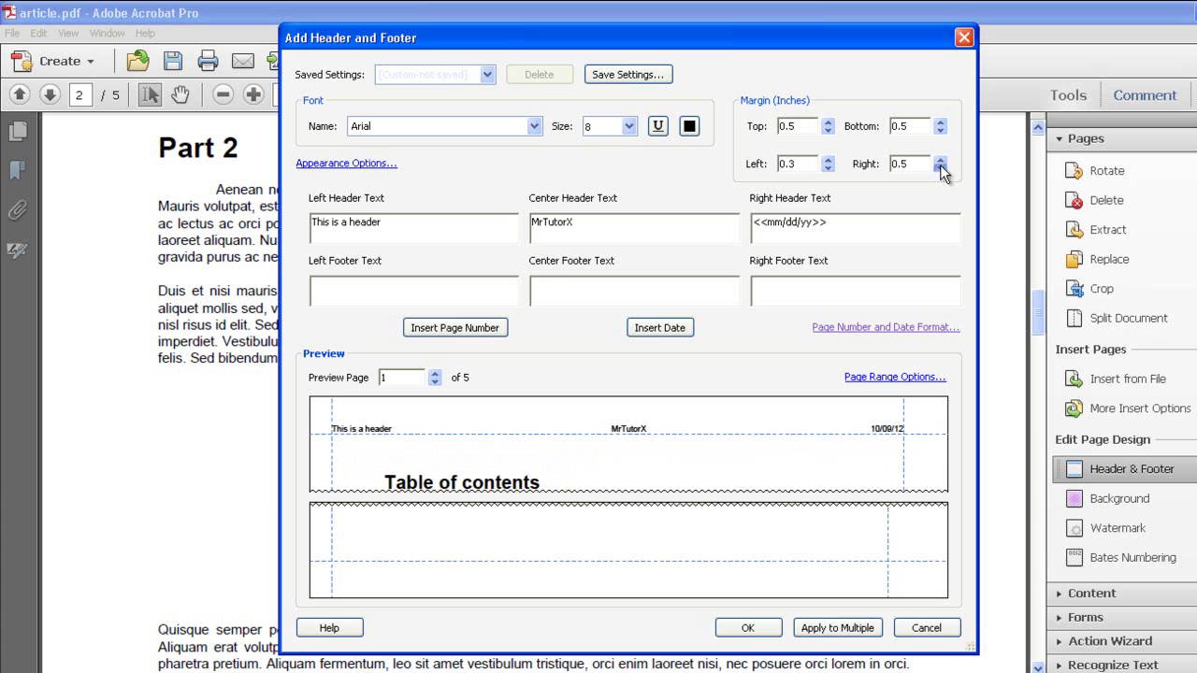
{"action": "left_click", "coordinate": [939, 169]}
{"action": "left_click", "coordinate": [939, 169]}
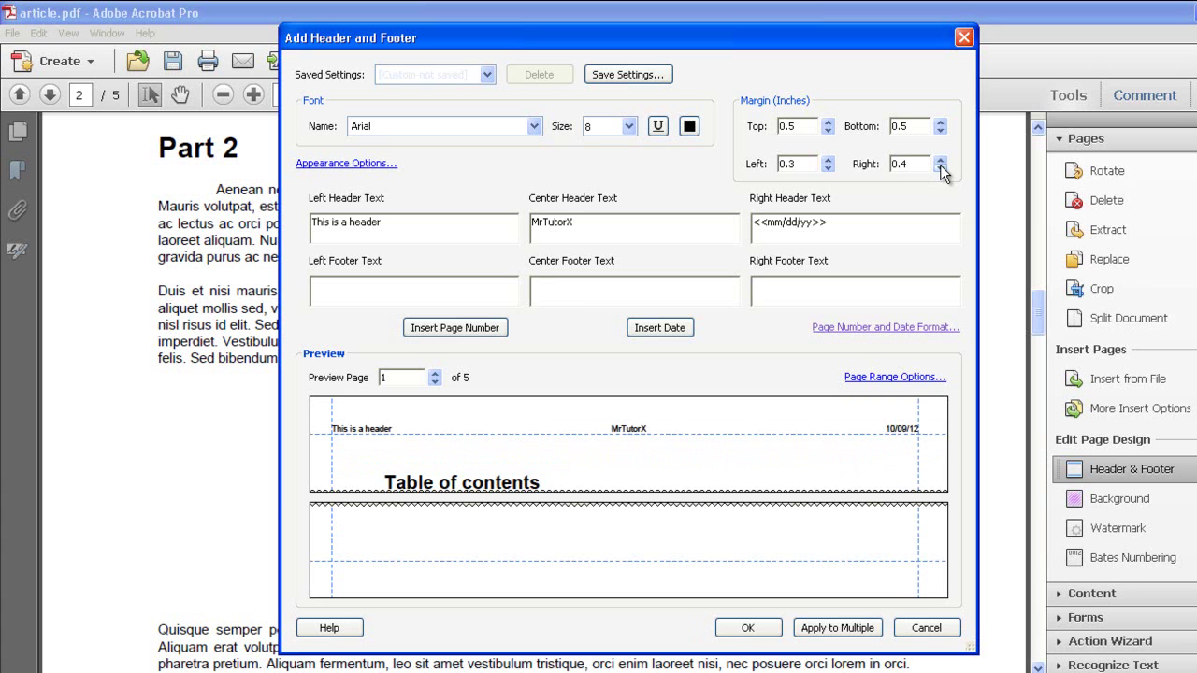
{"action": "left_click", "coordinate": [940, 168]}
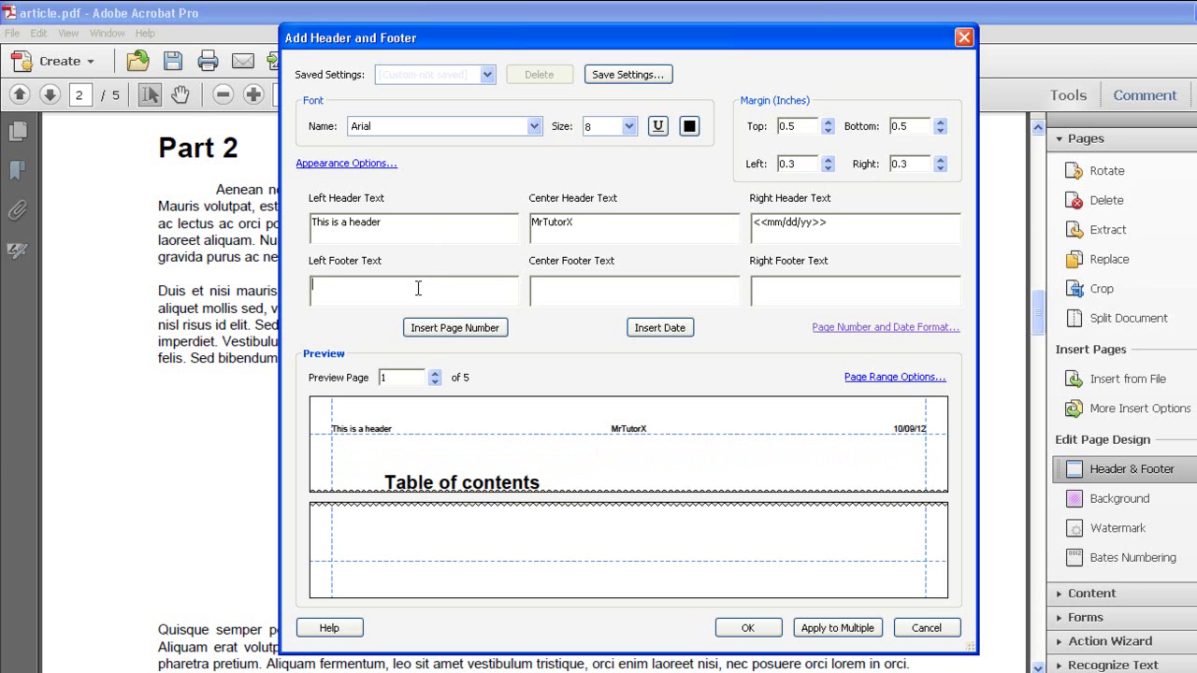
- Add footers 'This is a footer' and 'My article', a right-footer page number, and apply
{"action": "type", "text": "T"}
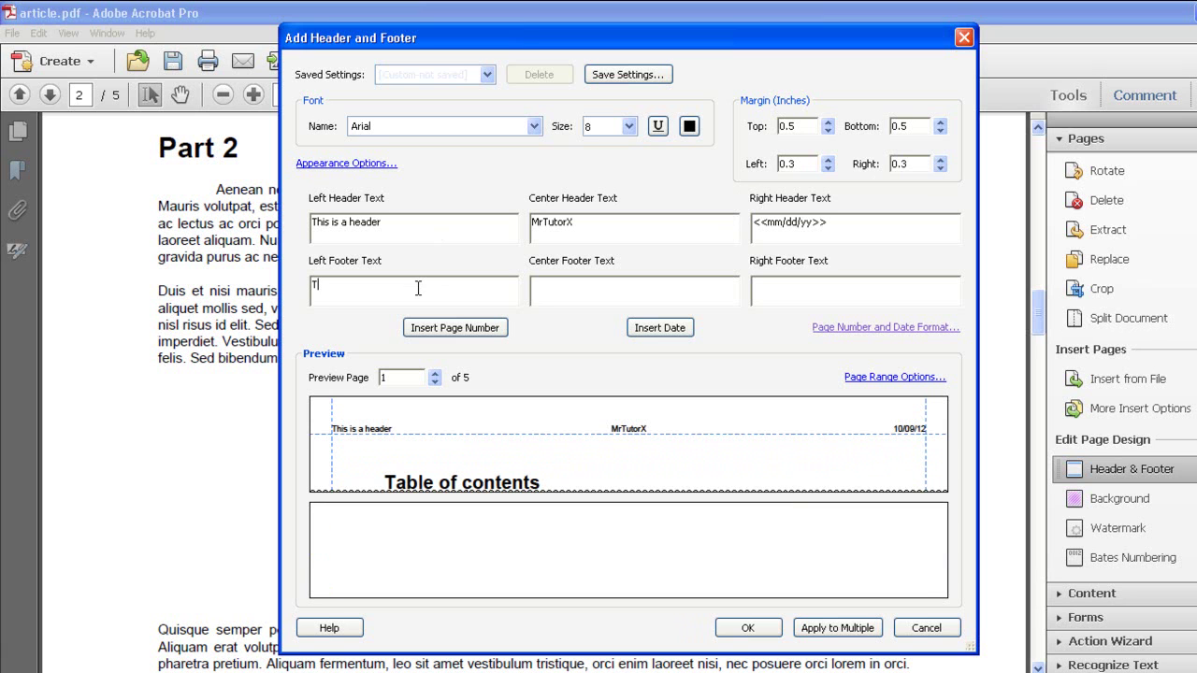
{"action": "type", "text": "his is a "}
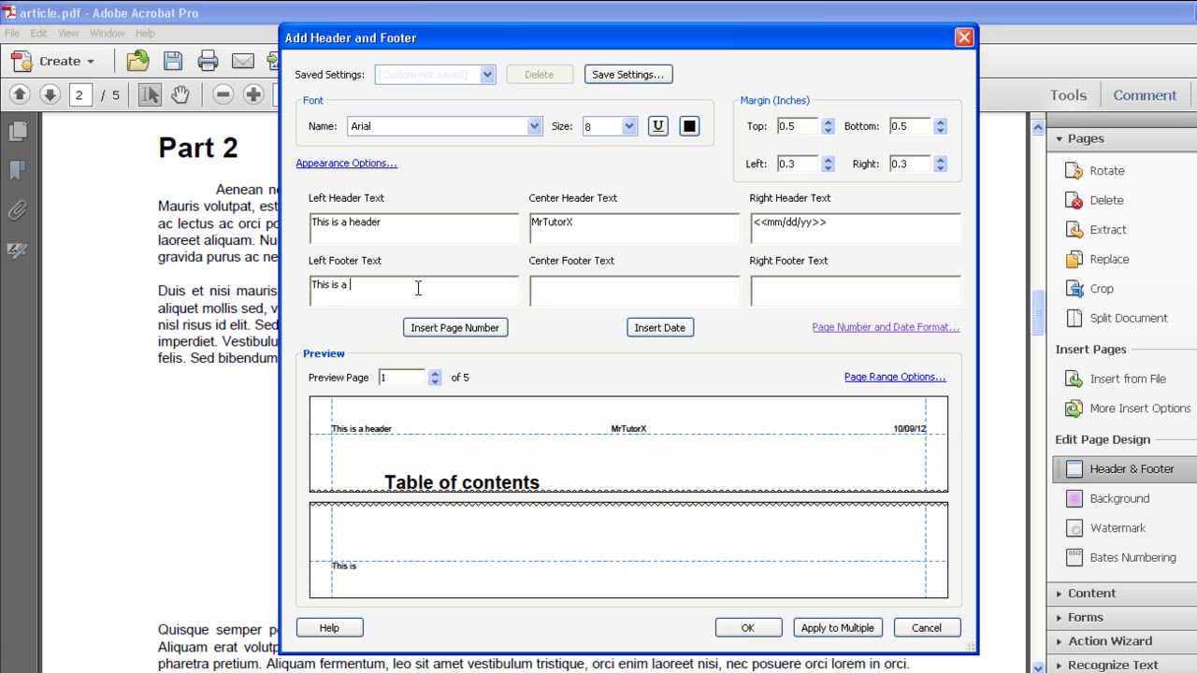
{"action": "type", "text": "footer"}
{"action": "left_click", "coordinate": [613, 283]}
{"action": "type", "text": "My article"}
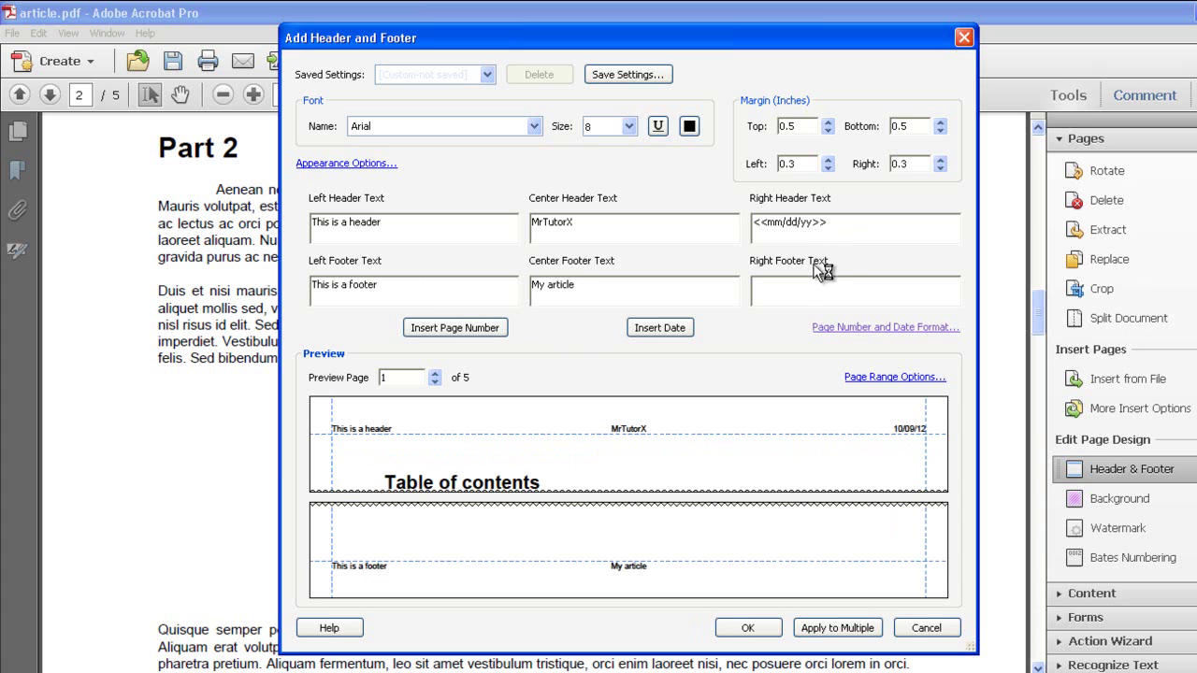
{"action": "left_click", "coordinate": [791, 299]}
{"action": "left_click", "coordinate": [444, 331]}
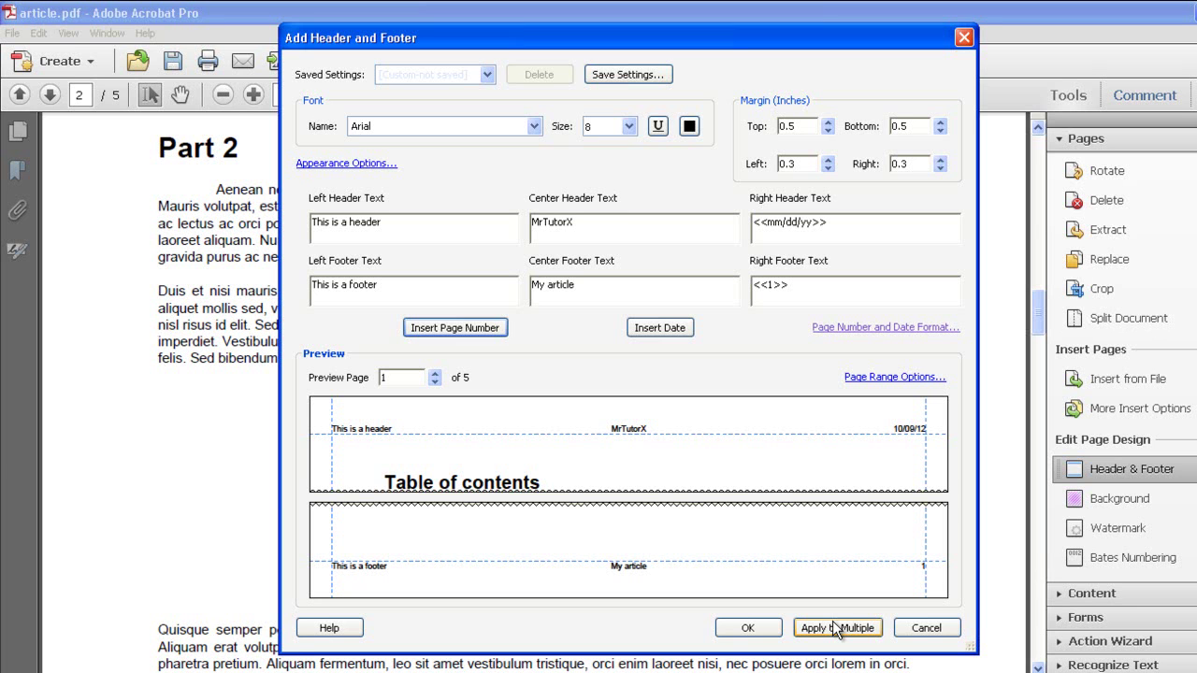
{"action": "left_click", "coordinate": [740, 628]}
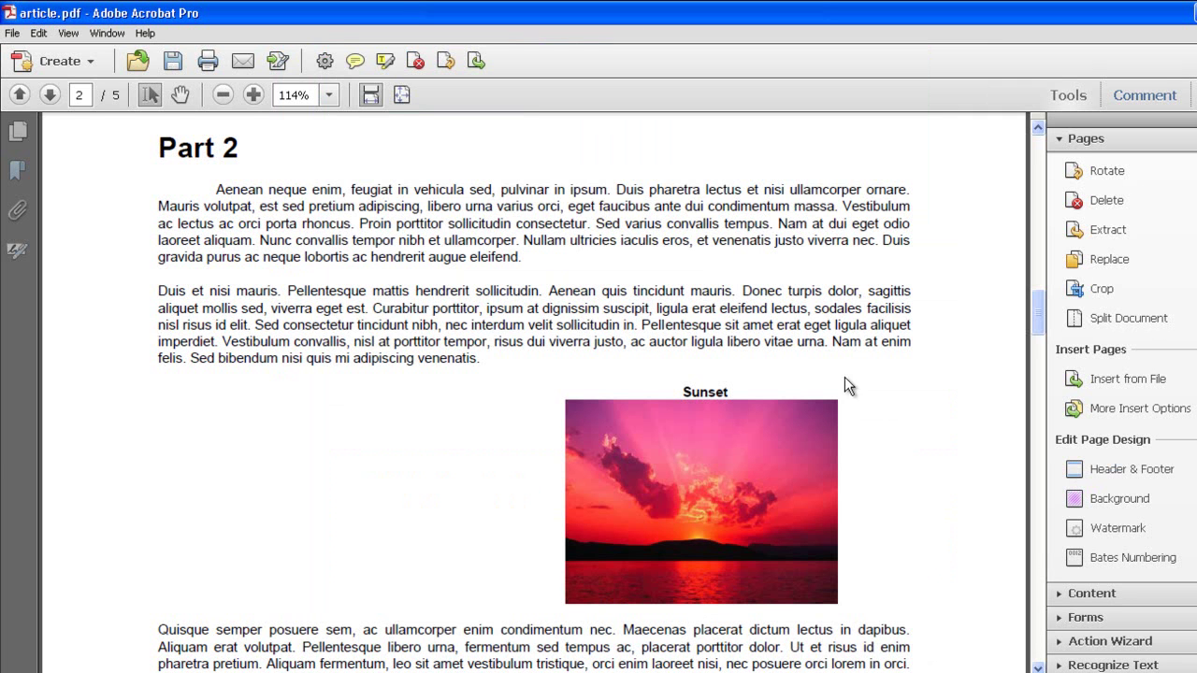
- Scroll through pages 1 to 3 to inspect the new headers, footers and page numbers
{"action": "scroll", "coordinate": [844, 377], "scroll_direction": "up", "scroll_amount": 10}
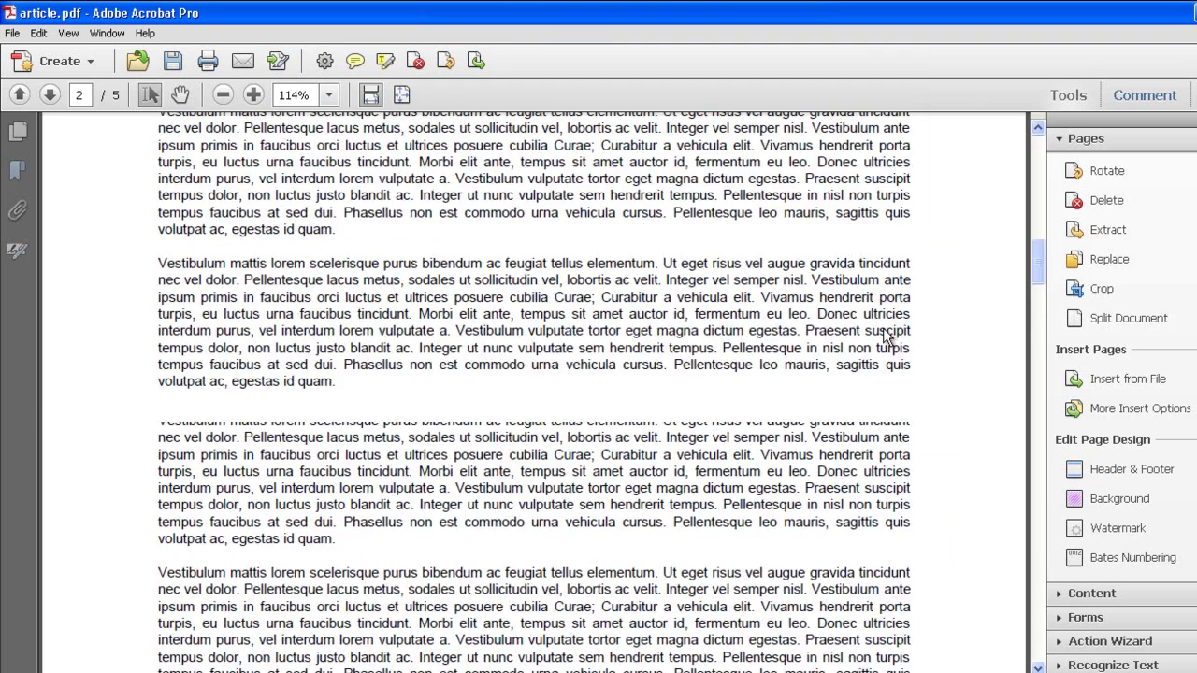
{"action": "scroll", "coordinate": [886, 337], "scroll_direction": "up", "scroll_amount": 10}
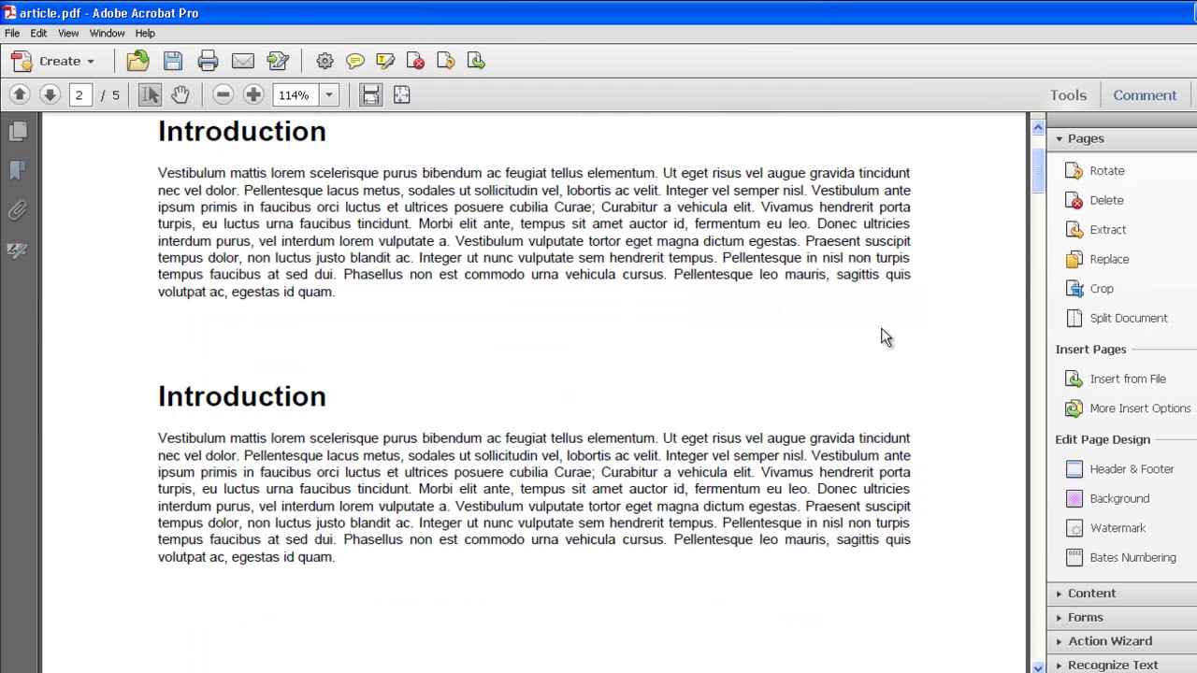
{"action": "scroll", "coordinate": [885, 337], "scroll_direction": "up", "scroll_amount": 3}
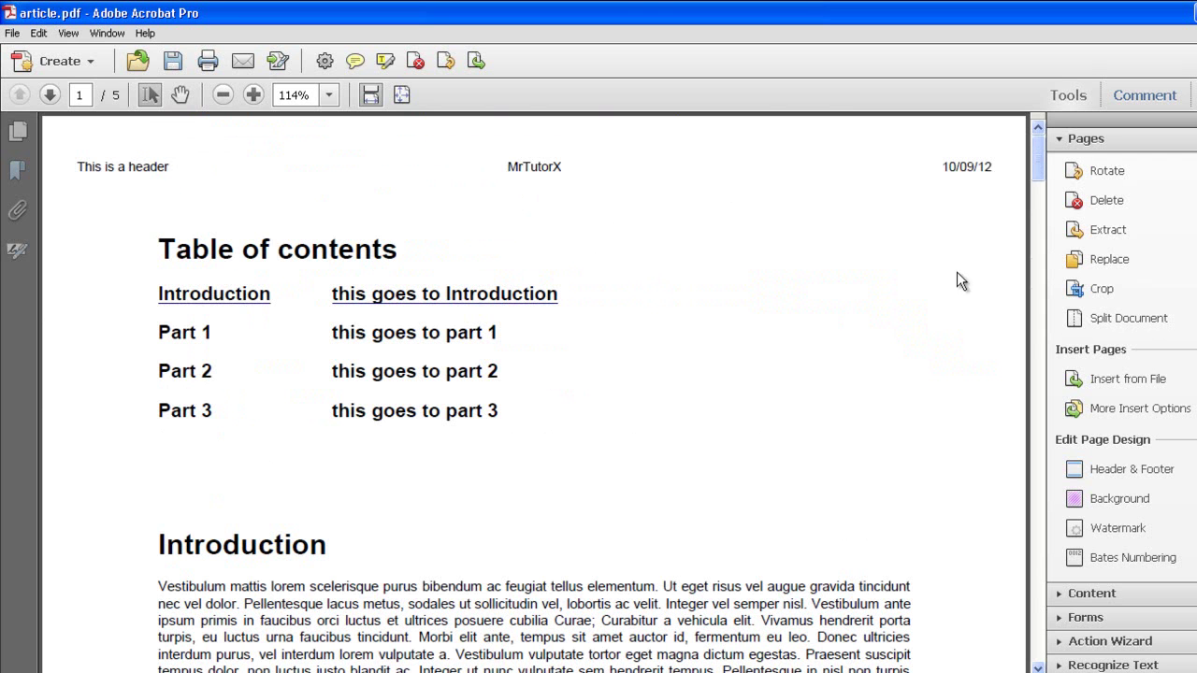
{"action": "scroll", "coordinate": [833, 374], "scroll_direction": "down", "scroll_amount": 5}
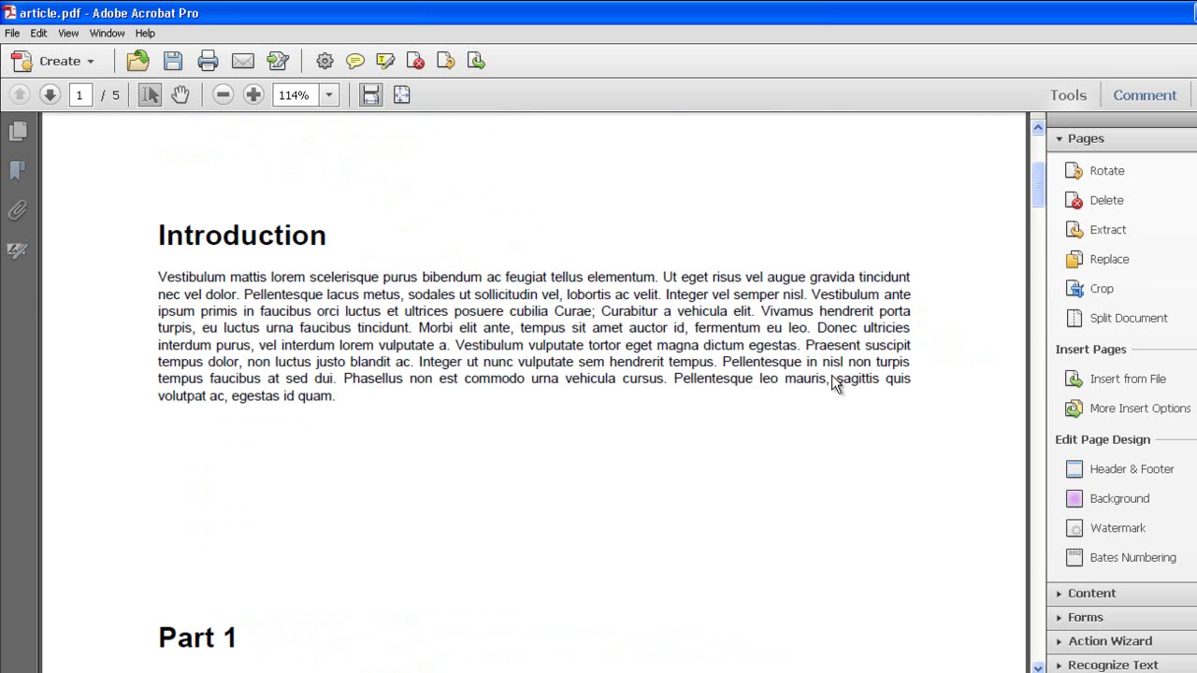
{"action": "scroll", "coordinate": [835, 384], "scroll_direction": "down", "scroll_amount": 5}
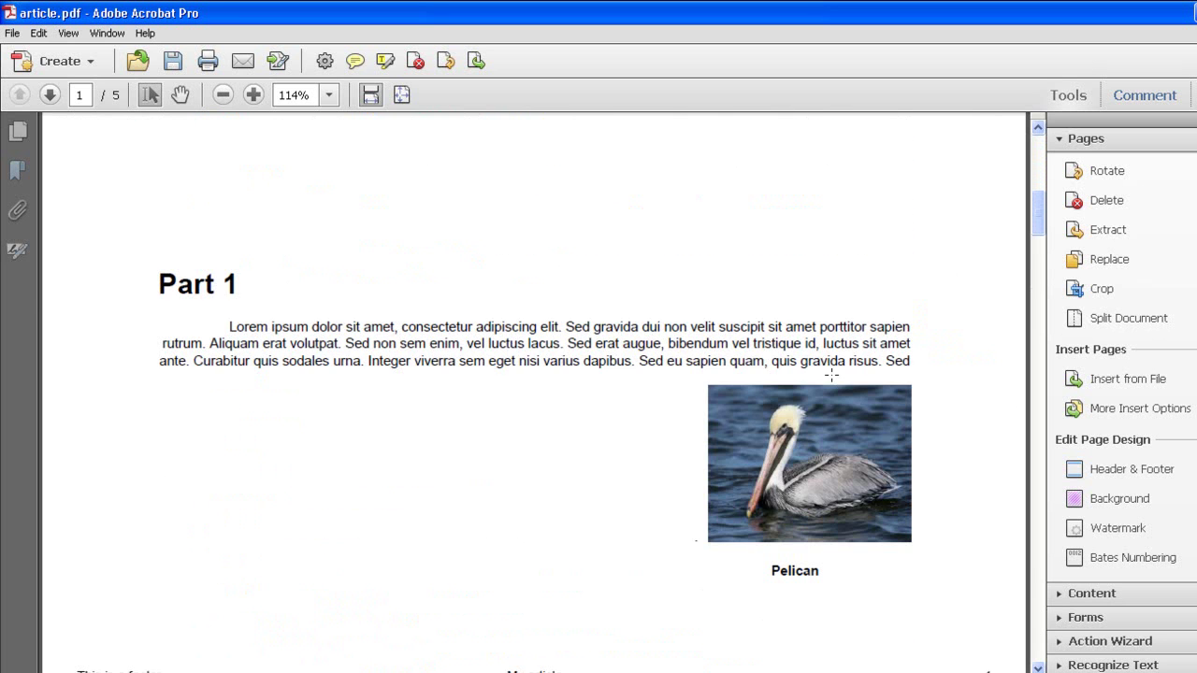
{"action": "scroll", "coordinate": [831, 374], "scroll_direction": "down", "scroll_amount": 2}
{"action": "scroll", "coordinate": [831, 374], "scroll_direction": "down", "scroll_amount": 1}
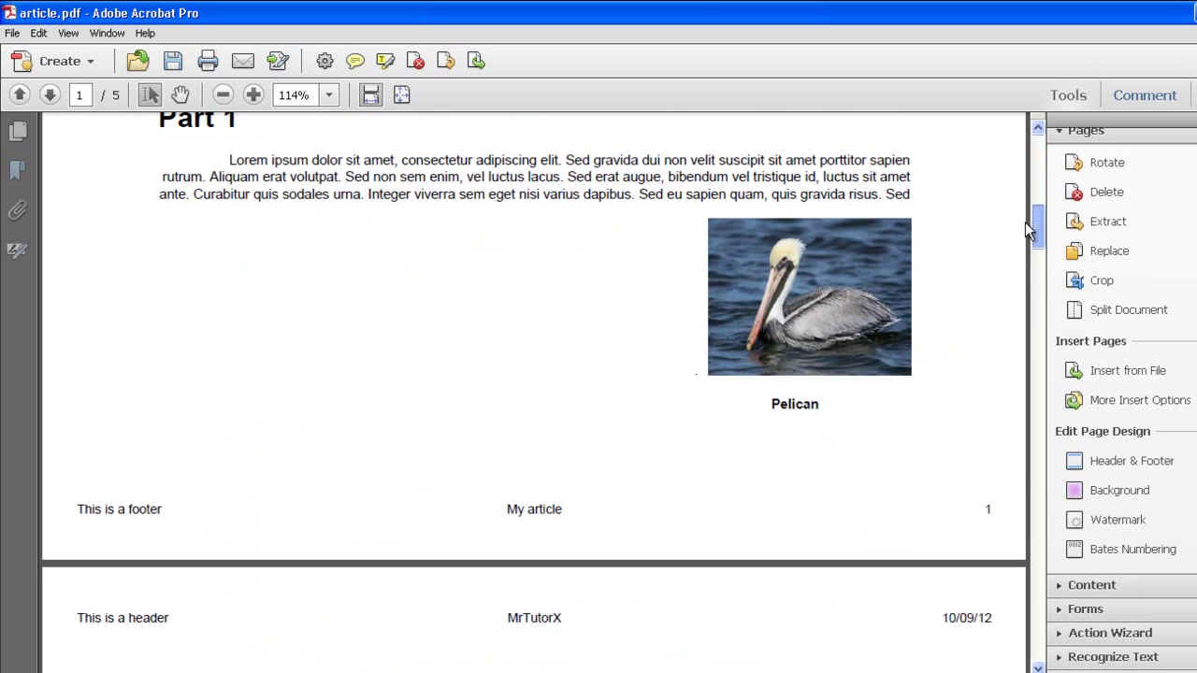
{"action": "scroll", "coordinate": [1025, 221], "scroll_direction": "down", "scroll_amount": 2}
{"action": "scroll", "coordinate": [1024, 232], "scroll_direction": "down", "scroll_amount": 15}
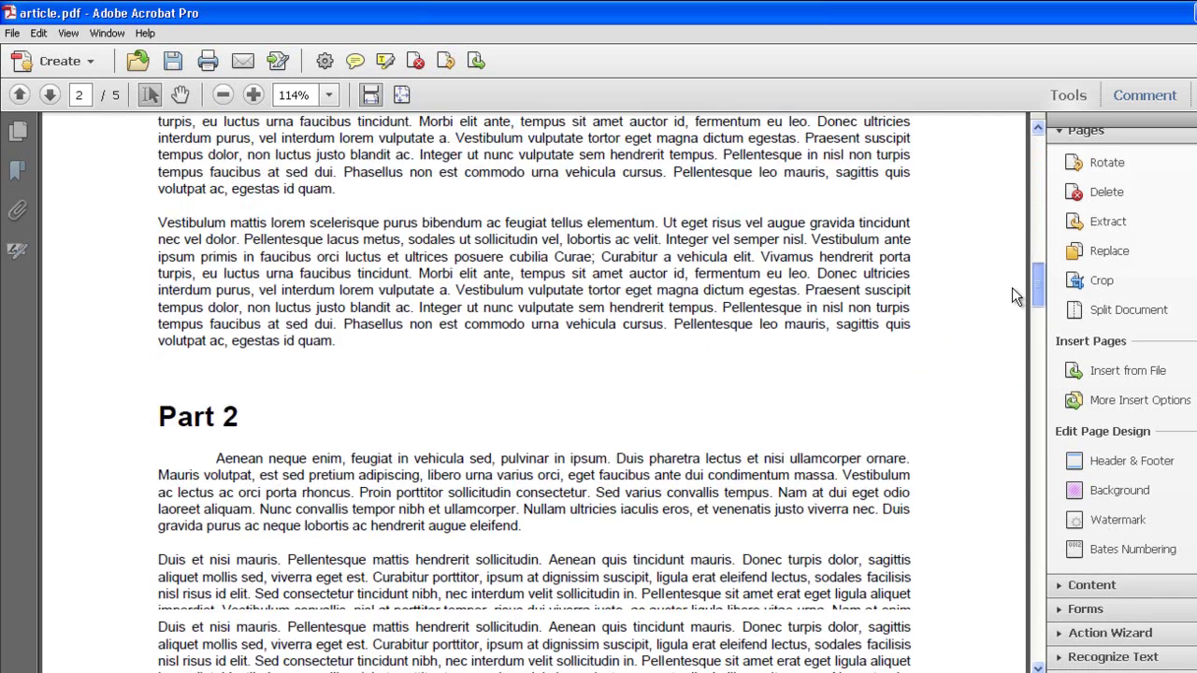
{"action": "scroll", "coordinate": [1008, 321], "scroll_direction": "down", "scroll_amount": 6}
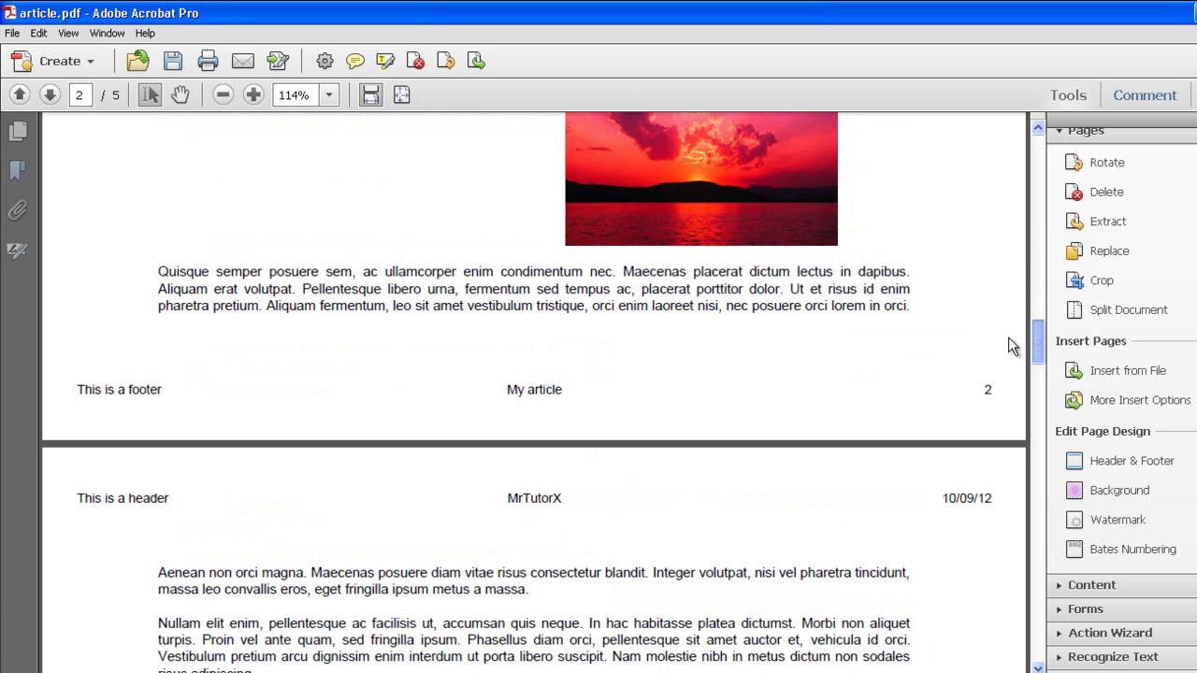
{"action": "scroll", "coordinate": [1008, 341], "scroll_direction": "down", "scroll_amount": 2}
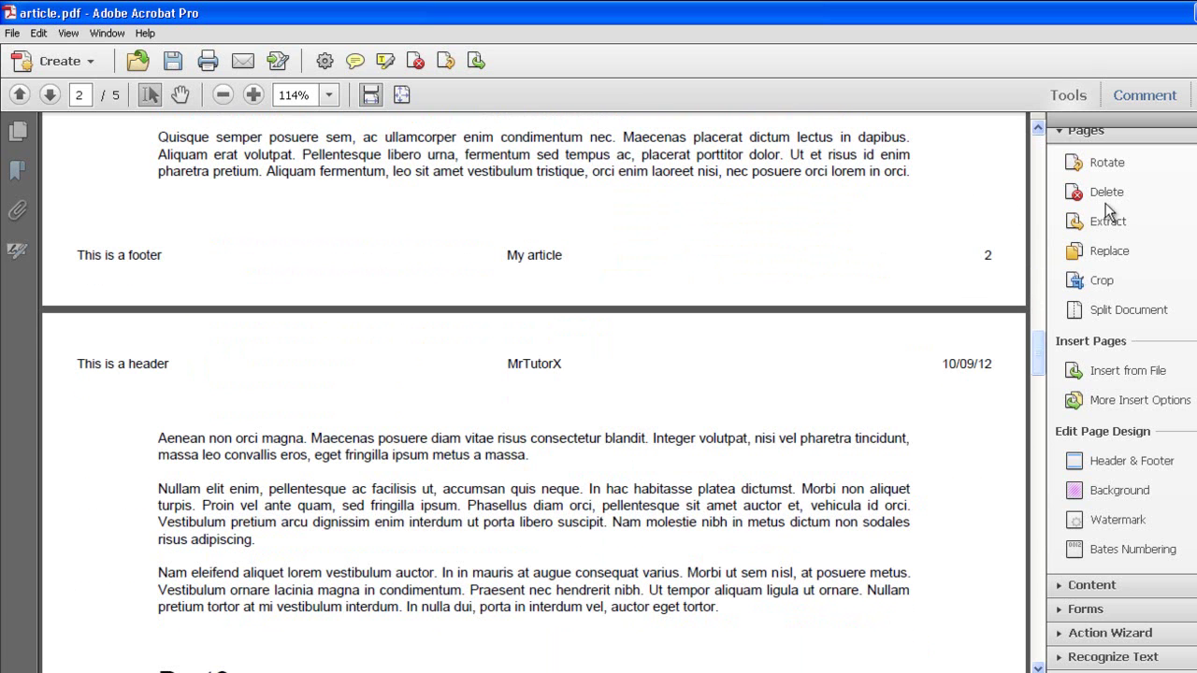
- Open the Add Background dialog from the Pages tools
{"action": "left_click", "coordinate": [1132, 495]}
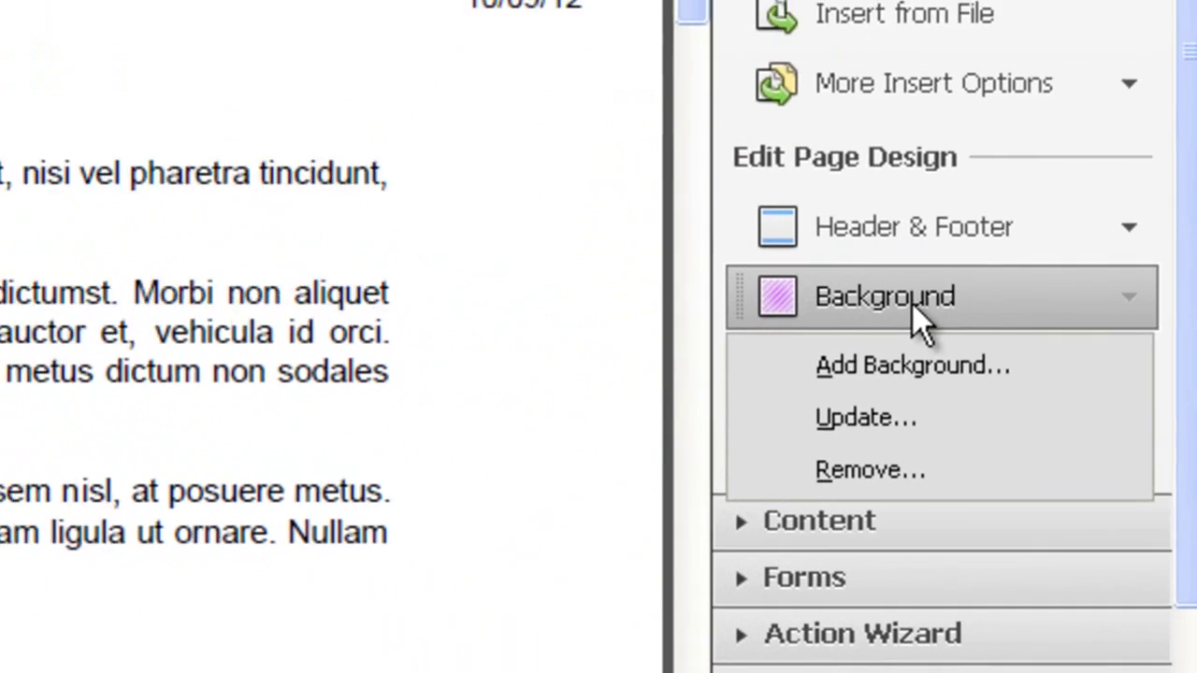
{"action": "left_click", "coordinate": [899, 355]}
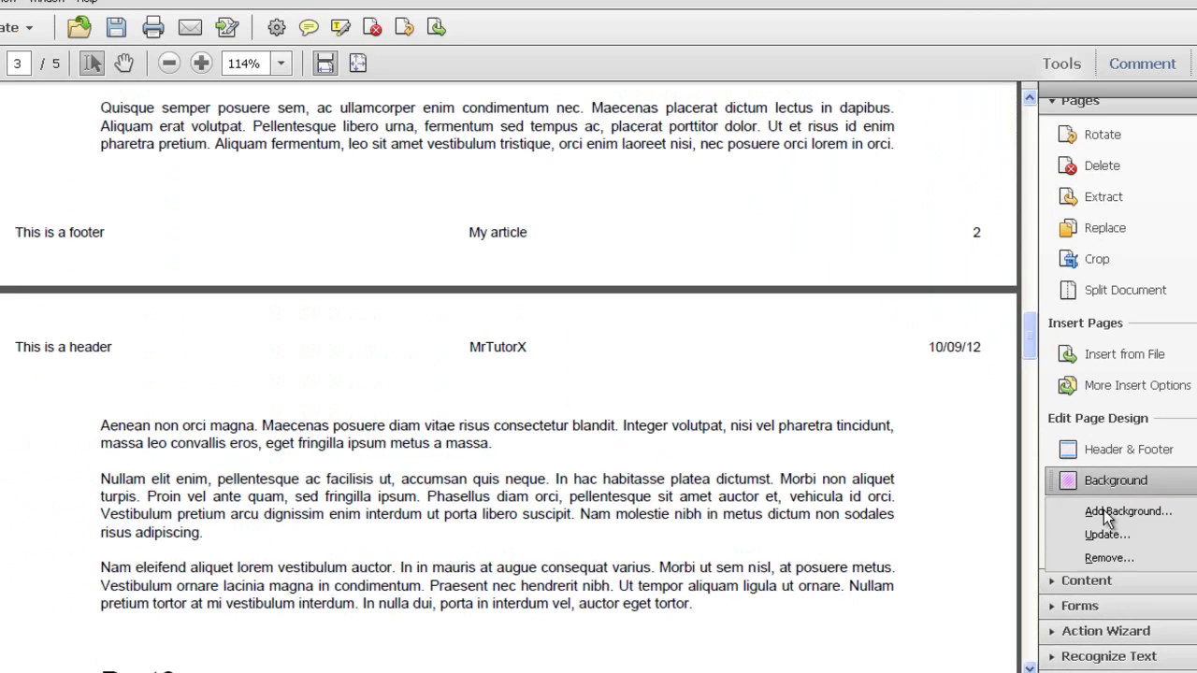
{"action": "left_click", "coordinate": [846, 357]}
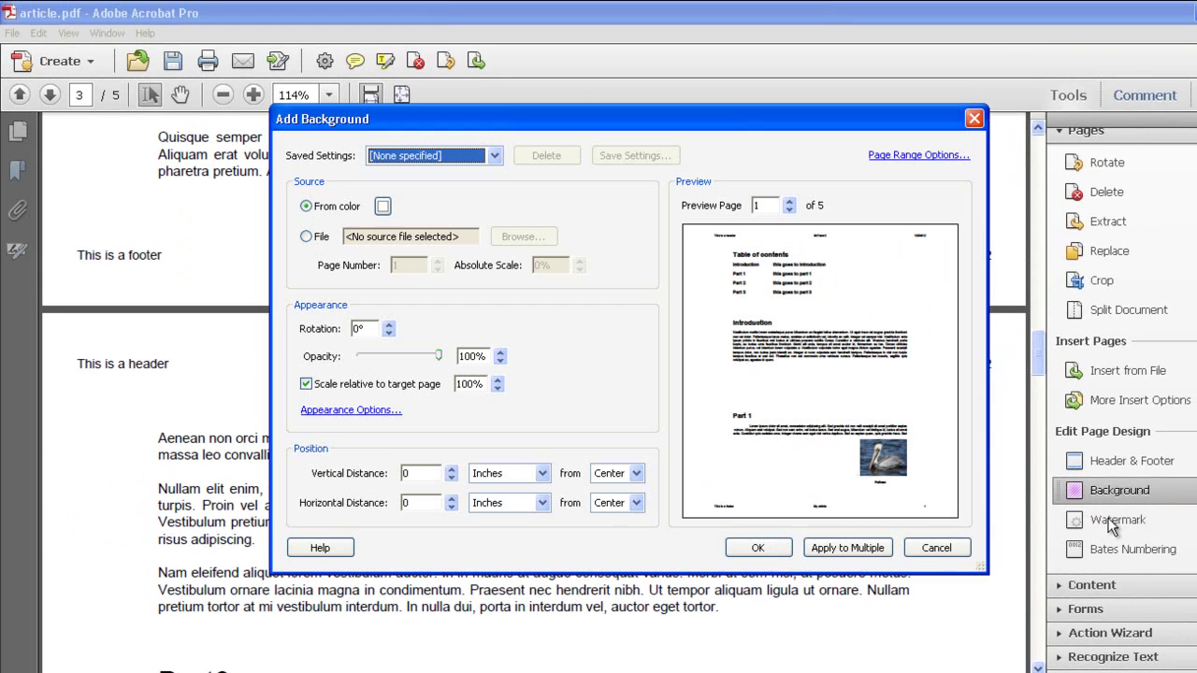
- Try an orange fill, reset it to white, then switch the background source to File
{"action": "left_click", "coordinate": [388, 209]}
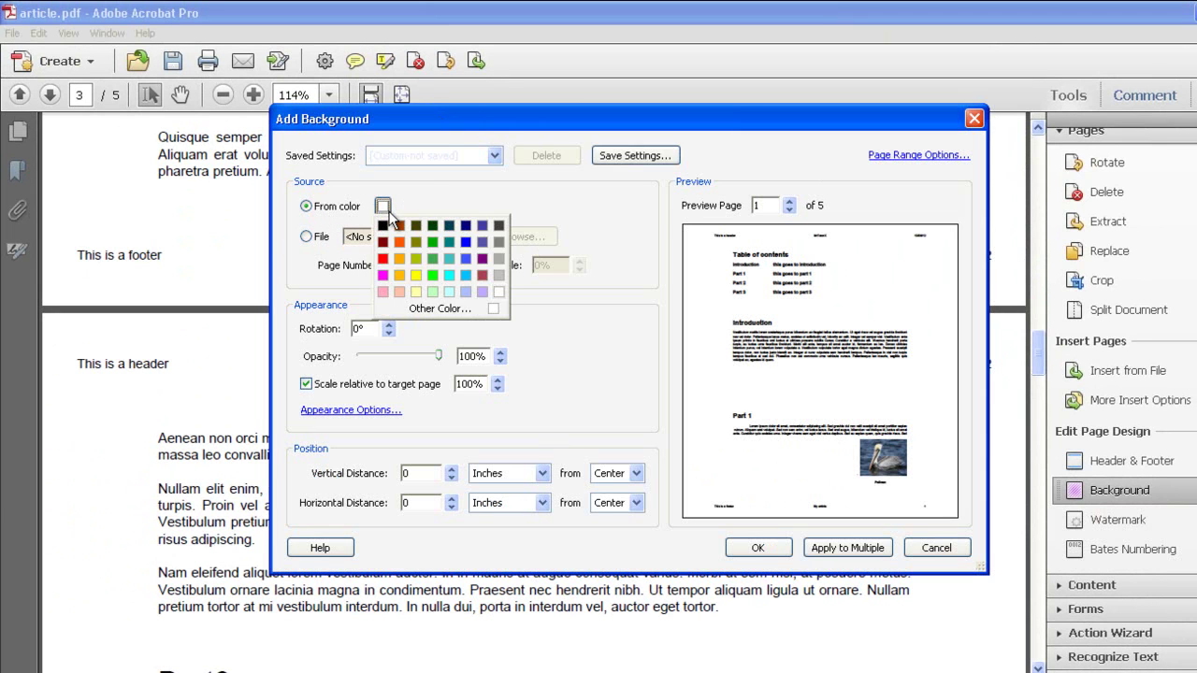
{"action": "left_click", "coordinate": [402, 260]}
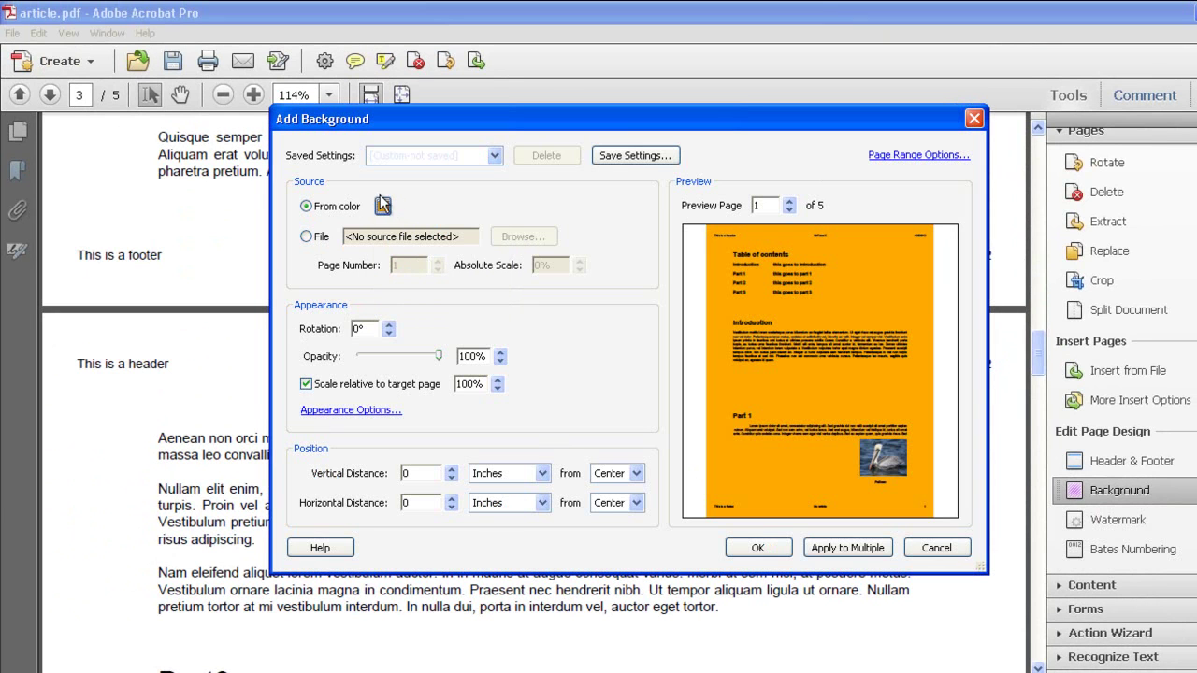
{"action": "left_click", "coordinate": [382, 206]}
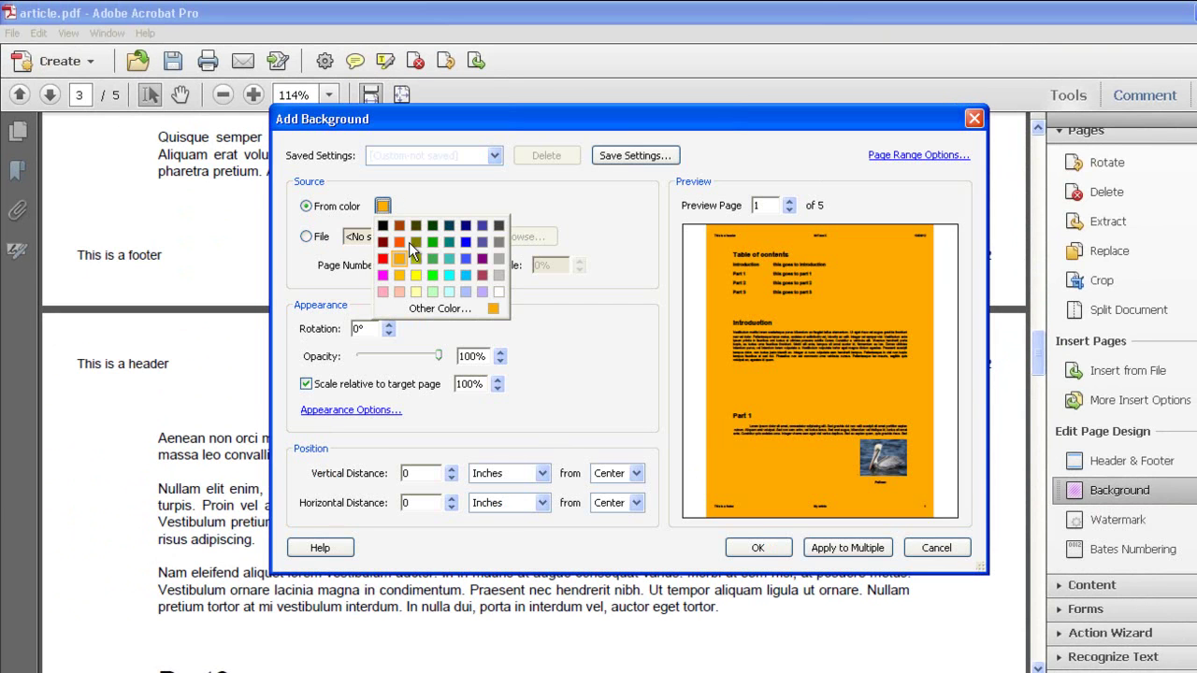
{"action": "left_click", "coordinate": [498, 290]}
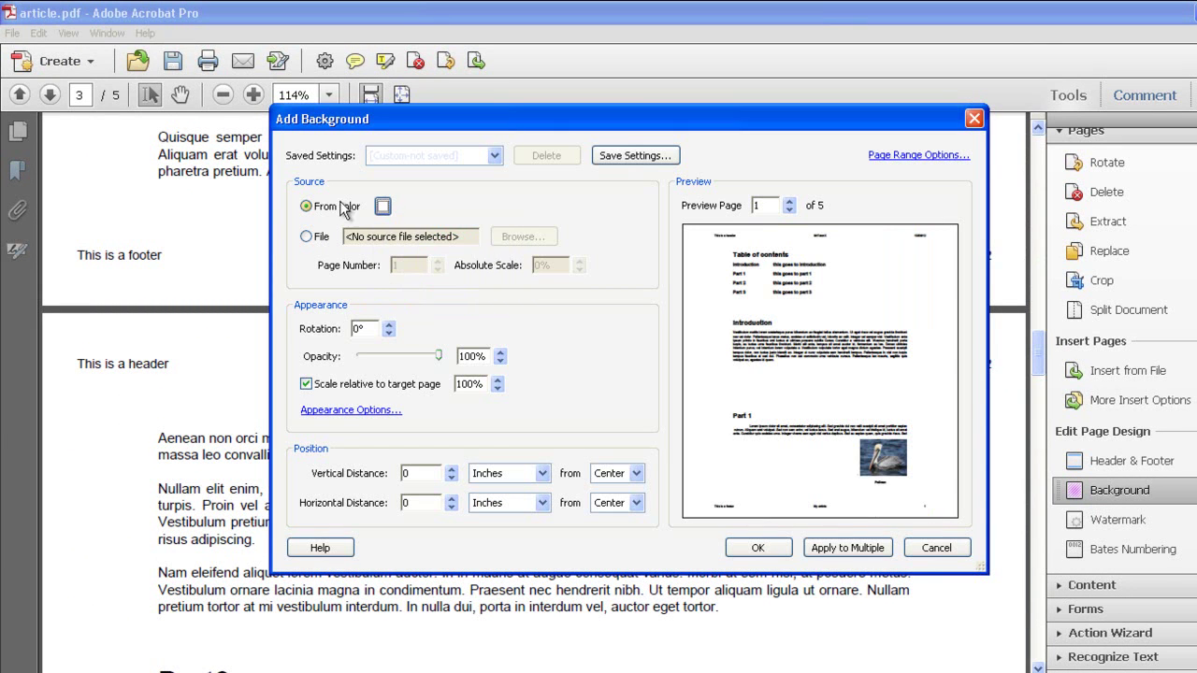
{"action": "left_click", "coordinate": [309, 237]}
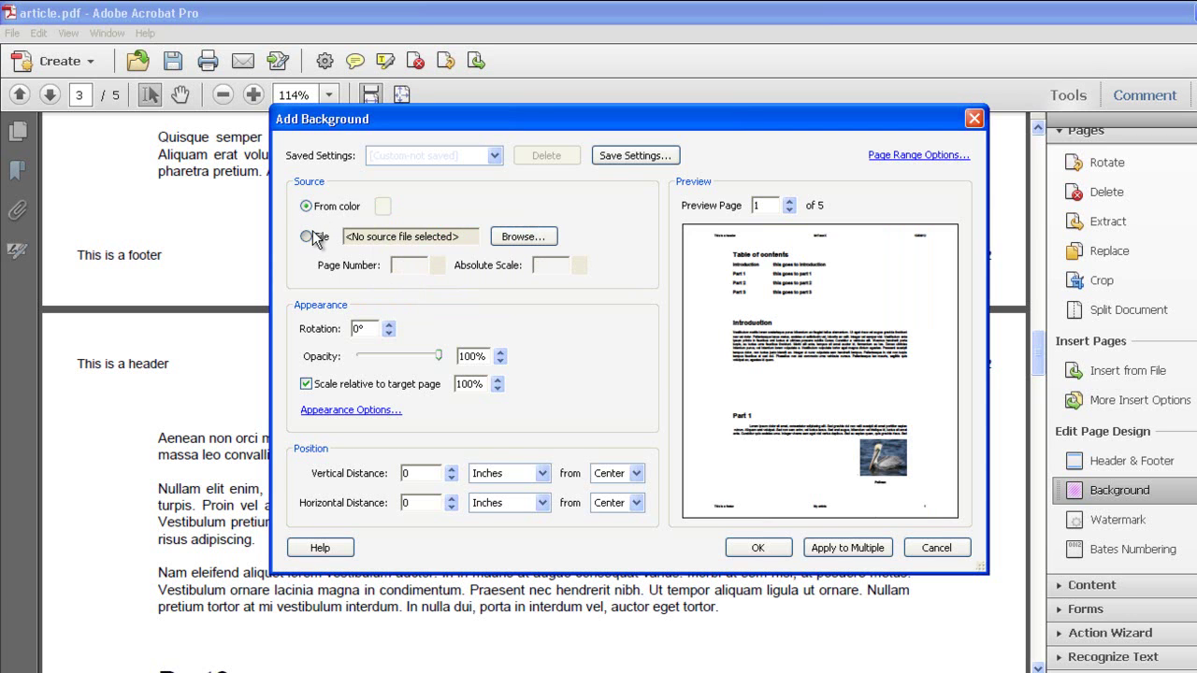
{"action": "left_click", "coordinate": [308, 237]}
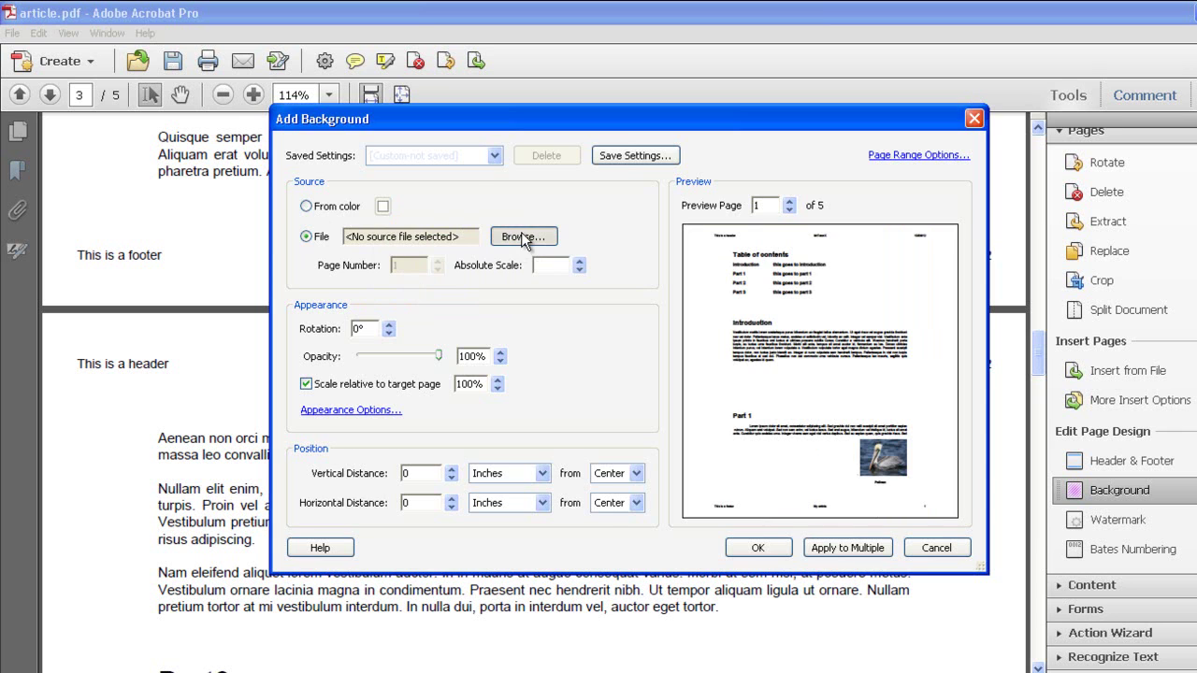
- Load diving pelican_tweak.jpg as the background at about 41% opacity and apply it
{"action": "left_click", "coordinate": [522, 237]}
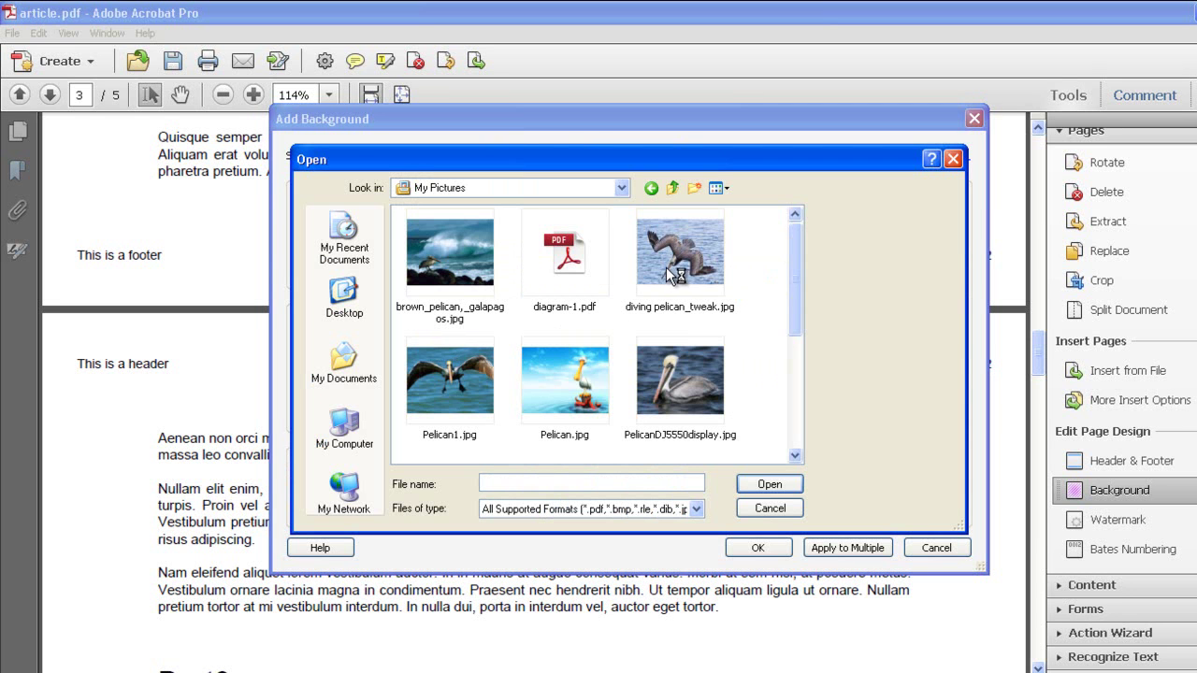
{"action": "left_click", "coordinate": [677, 271]}
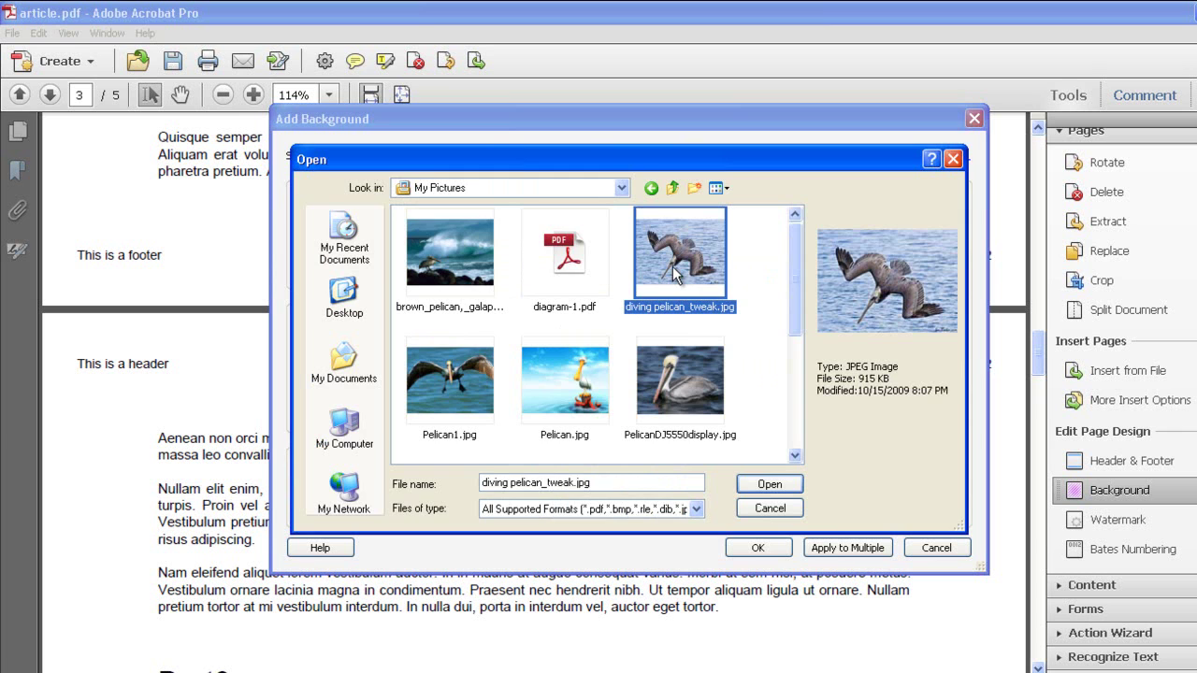
{"action": "double_click", "coordinate": [677, 269]}
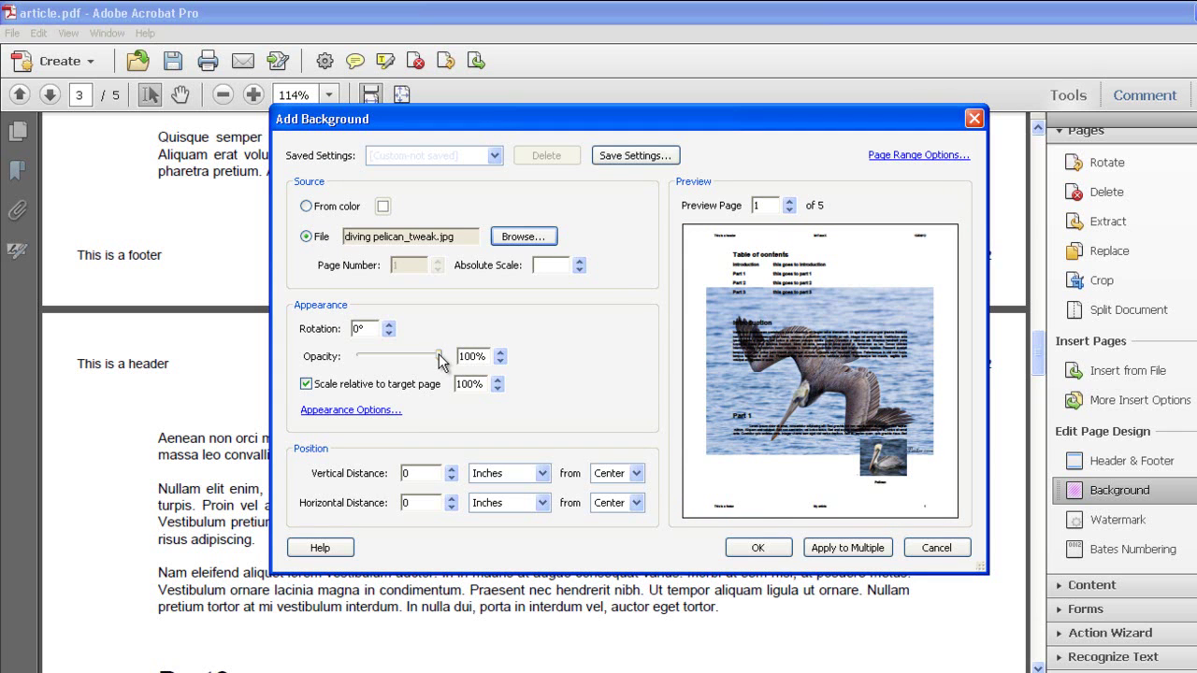
{"action": "left_click_drag", "start_coordinate": [439, 352], "coordinate": [386, 357]}
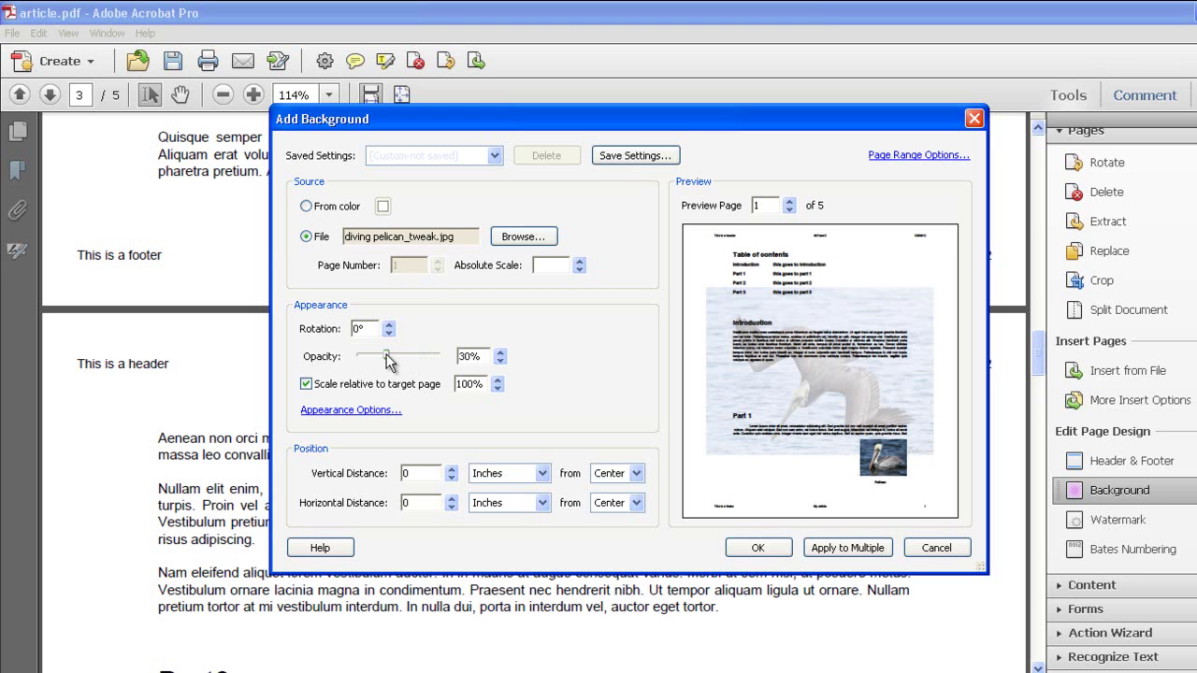
{"action": "left_click_drag", "start_coordinate": [388, 359], "coordinate": [393, 359]}
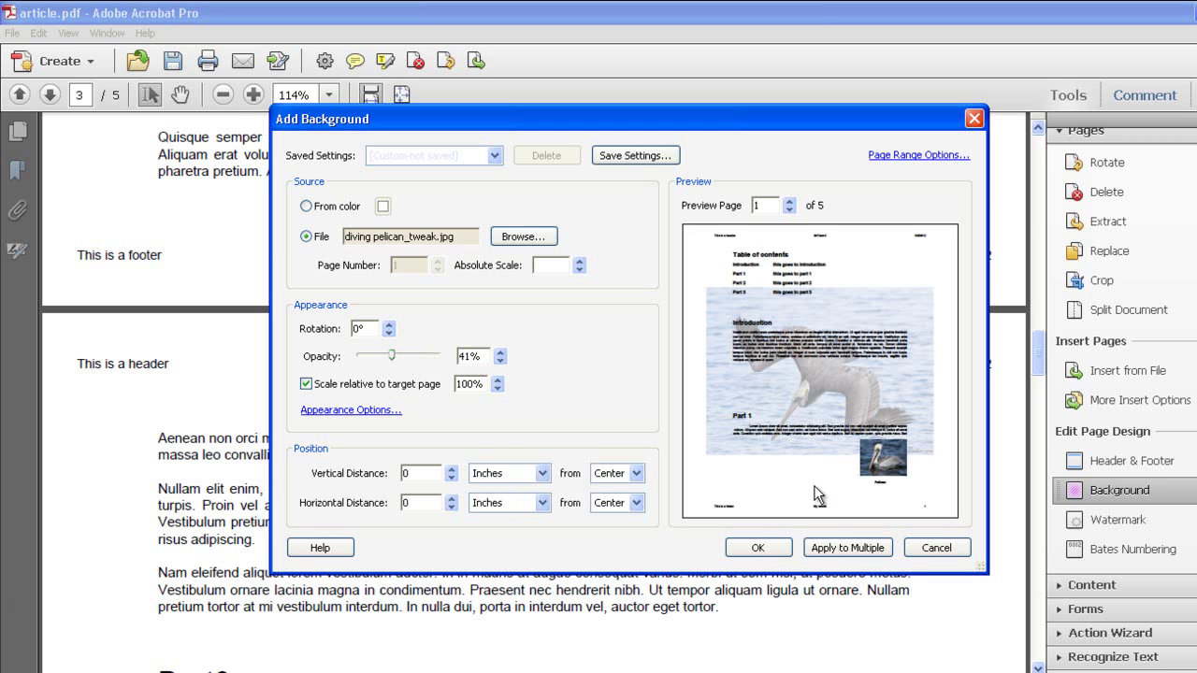
{"action": "left_click", "coordinate": [769, 545]}
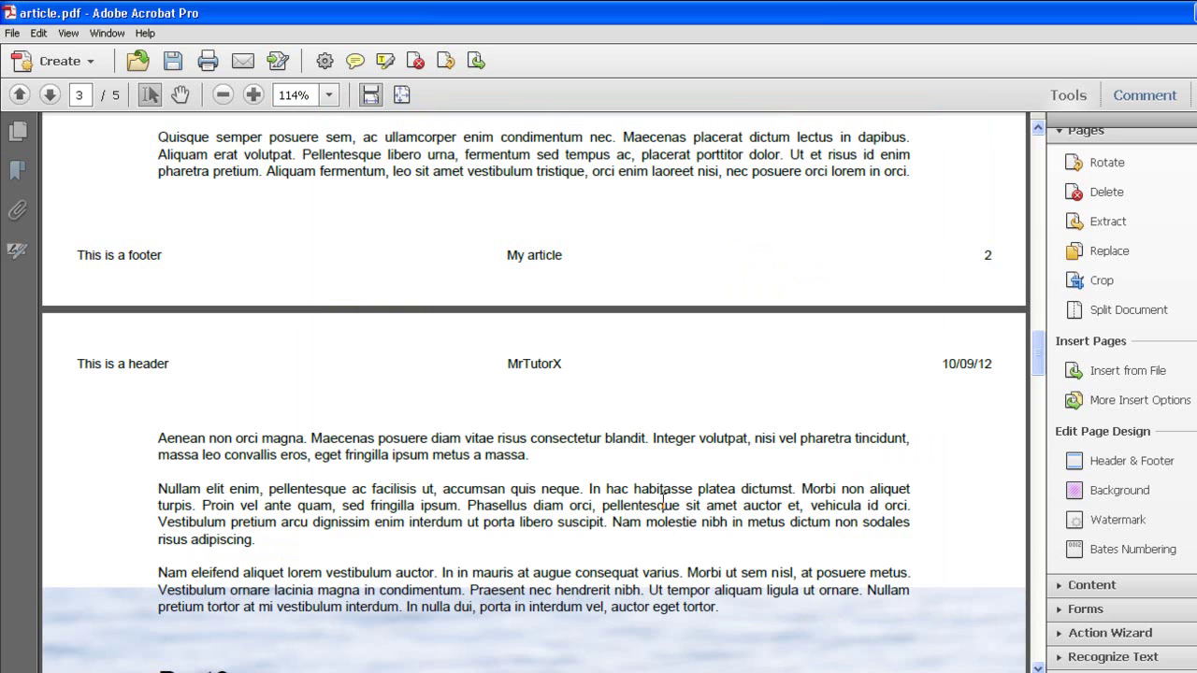
{"action": "scroll", "coordinate": [663, 496], "scroll_direction": "down", "scroll_amount": 9}
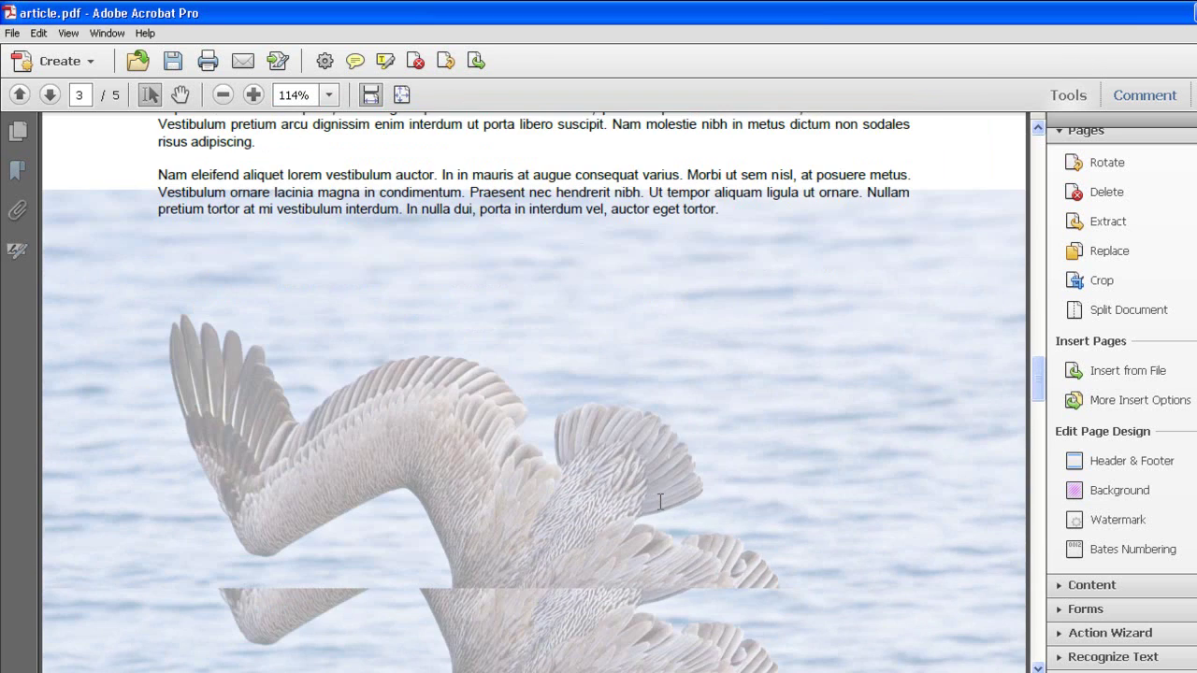
{"action": "scroll", "coordinate": [660, 502], "scroll_direction": "down", "scroll_amount": 2}
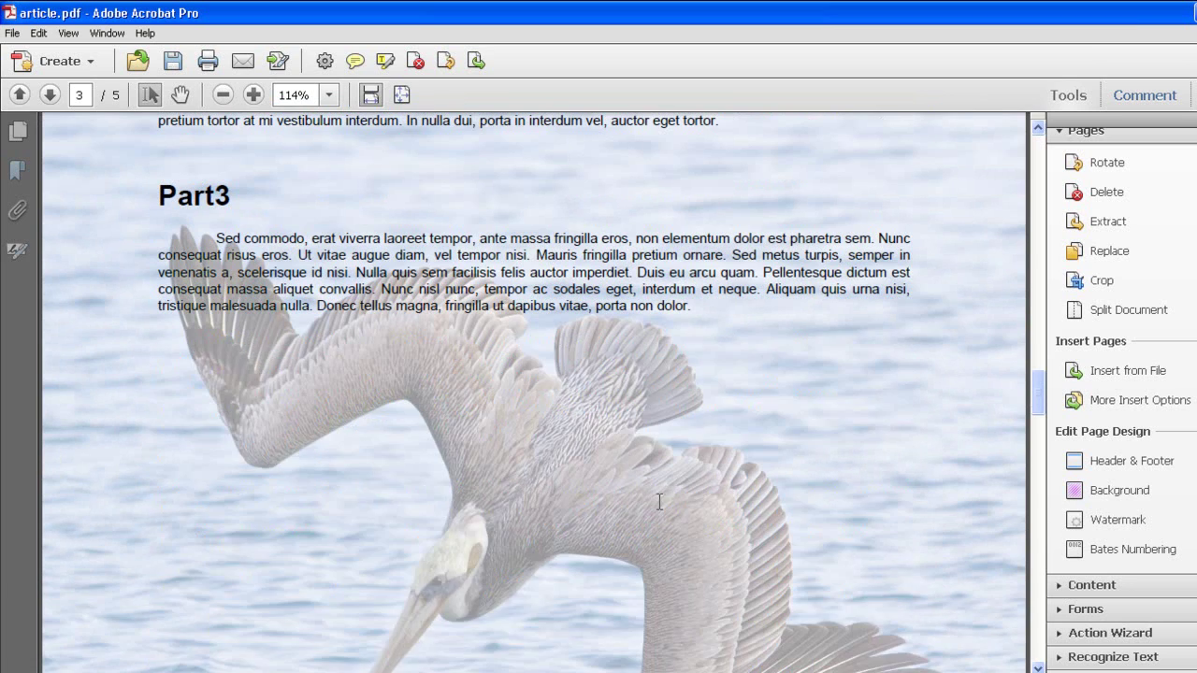
{"action": "scroll", "coordinate": [661, 502], "scroll_direction": "down", "scroll_amount": 3}
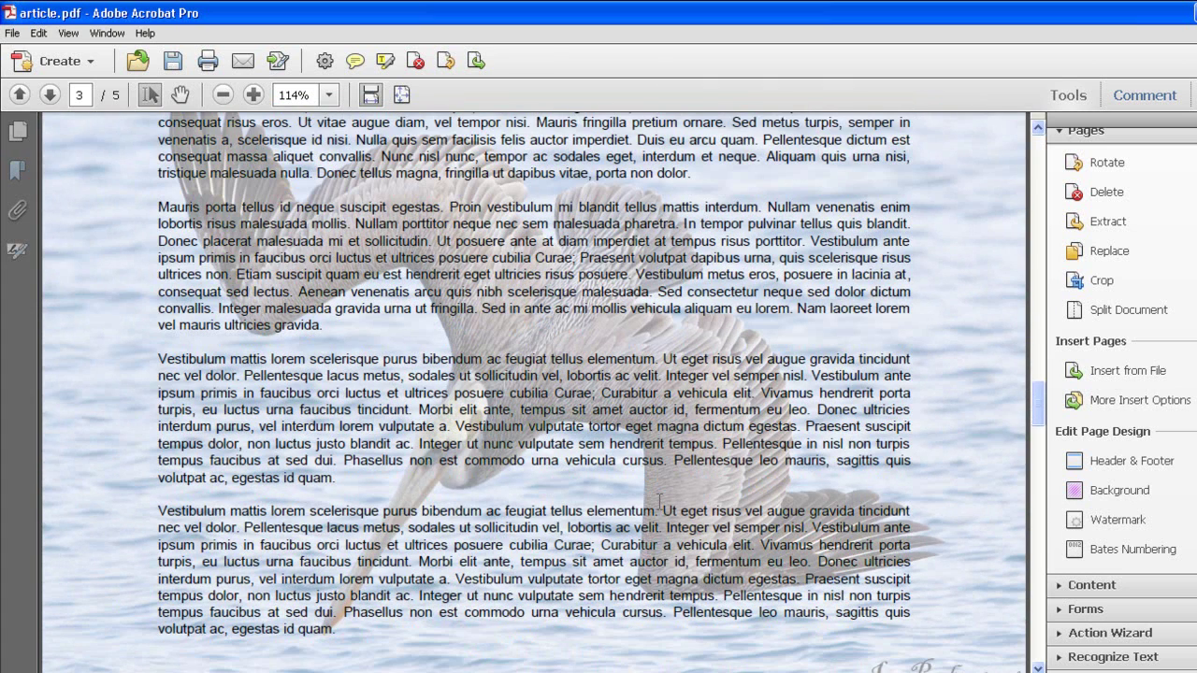
{"action": "scroll", "coordinate": [659, 503], "scroll_direction": "down", "scroll_amount": 8}
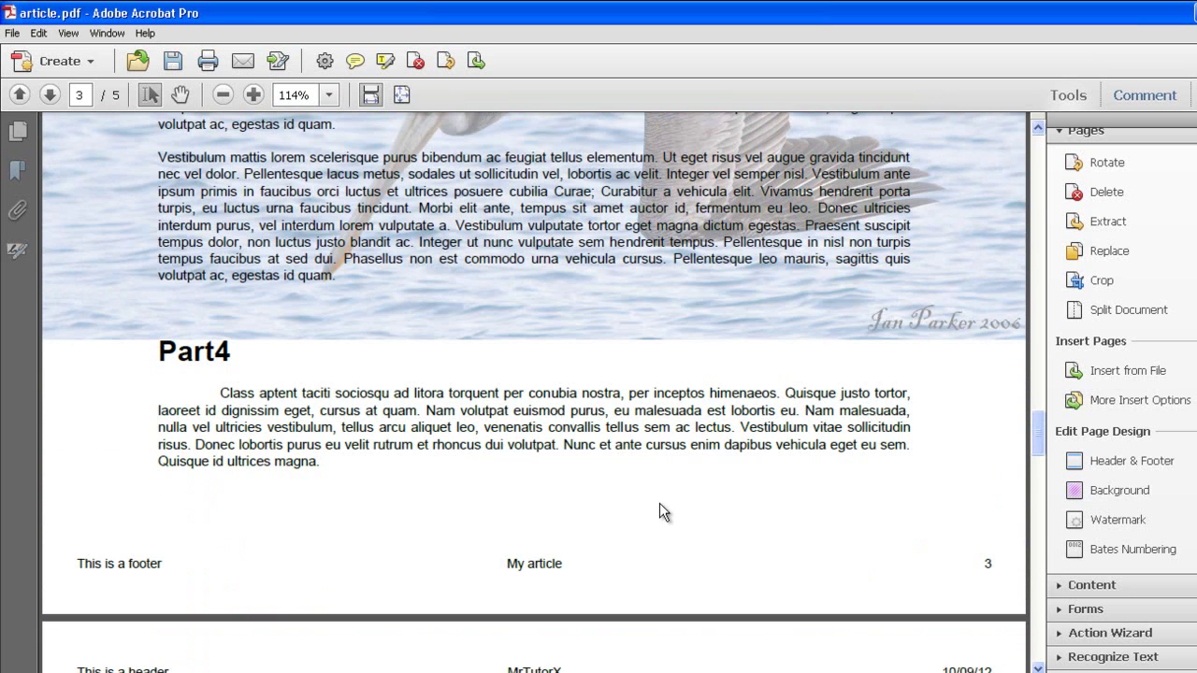
{"action": "scroll", "coordinate": [659, 503], "scroll_direction": "down", "scroll_amount": 4}
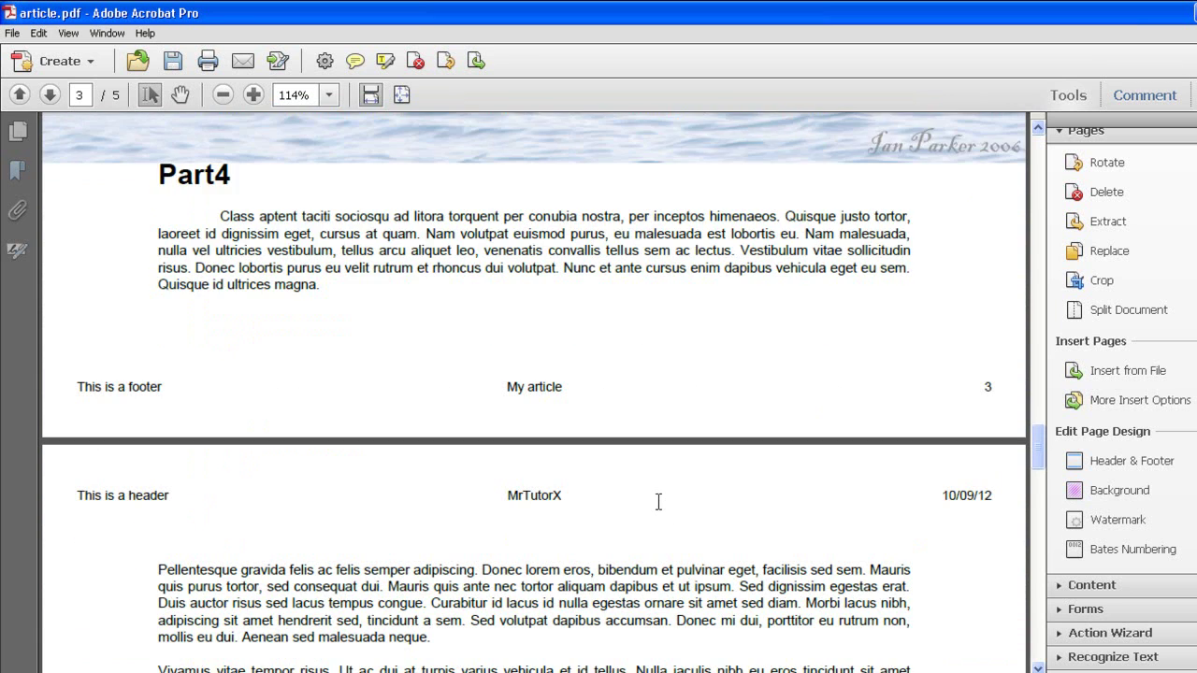
{"action": "scroll", "coordinate": [657, 502], "scroll_direction": "down", "scroll_amount": 10}
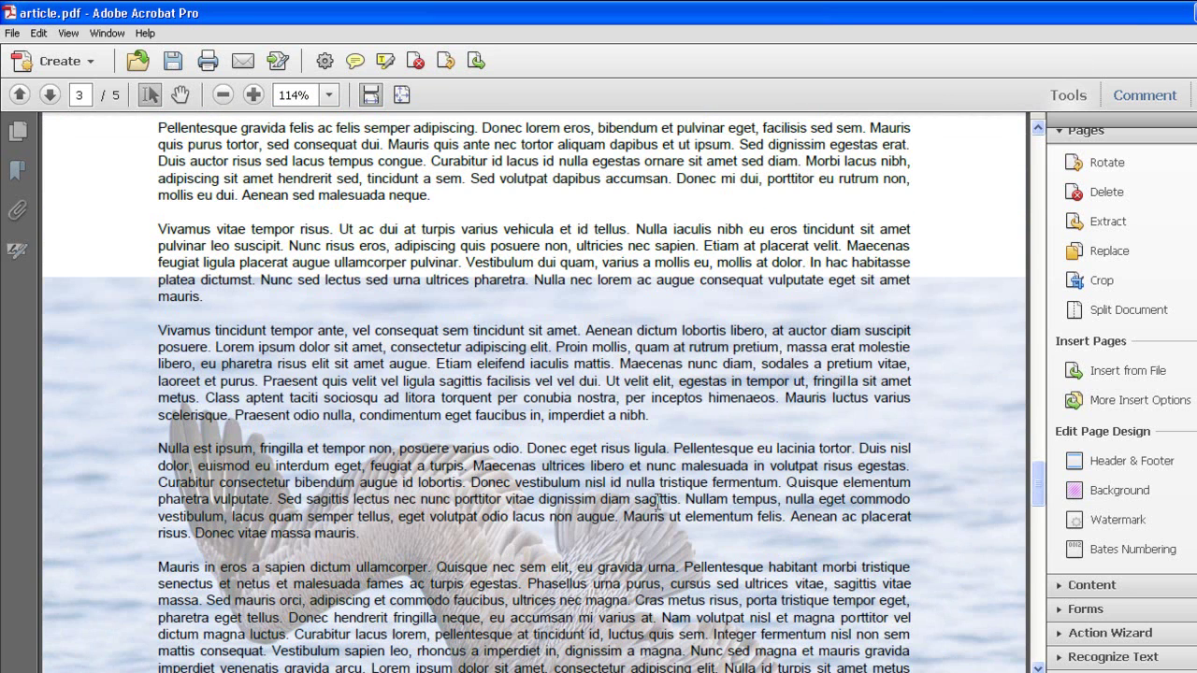
- Permanently remove the pelican page background via Background > Remove, confirming with Yes
{"action": "left_click", "coordinate": [1101, 492]}
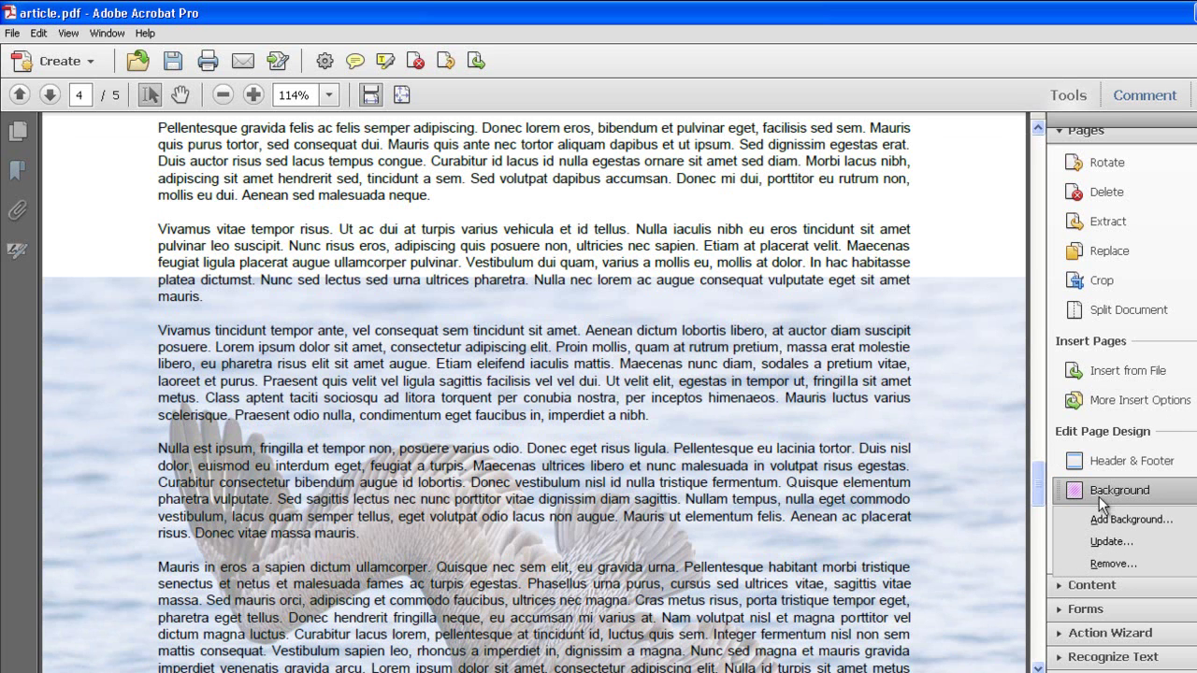
{"action": "left_click", "coordinate": [1092, 562]}
{"action": "left_click", "coordinate": [687, 387]}
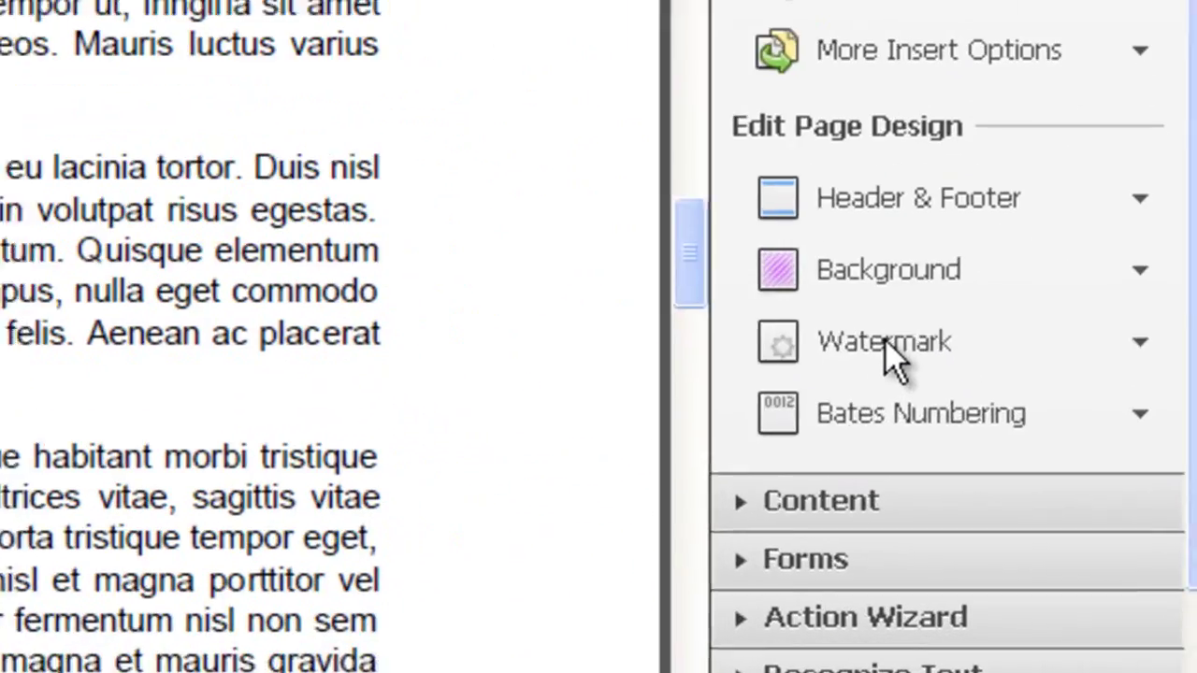
- Start a new watermark with the text 'MrTutorX' in orange
{"action": "left_click", "coordinate": [893, 356]}
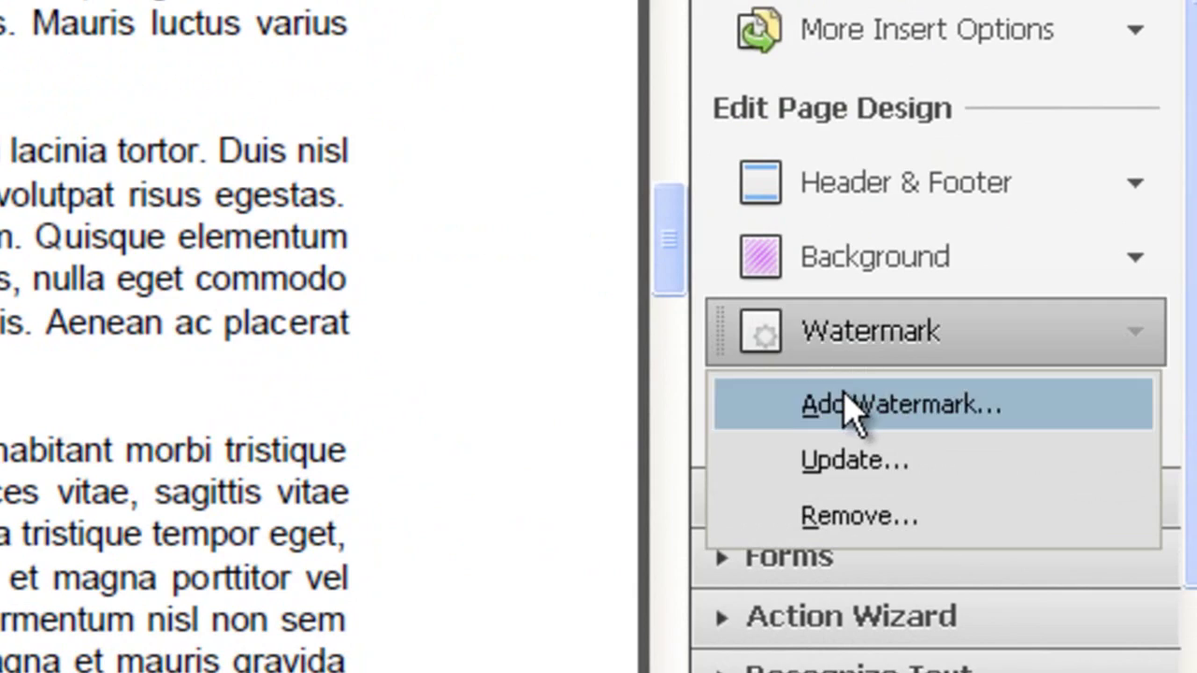
{"action": "left_click", "coordinate": [849, 408]}
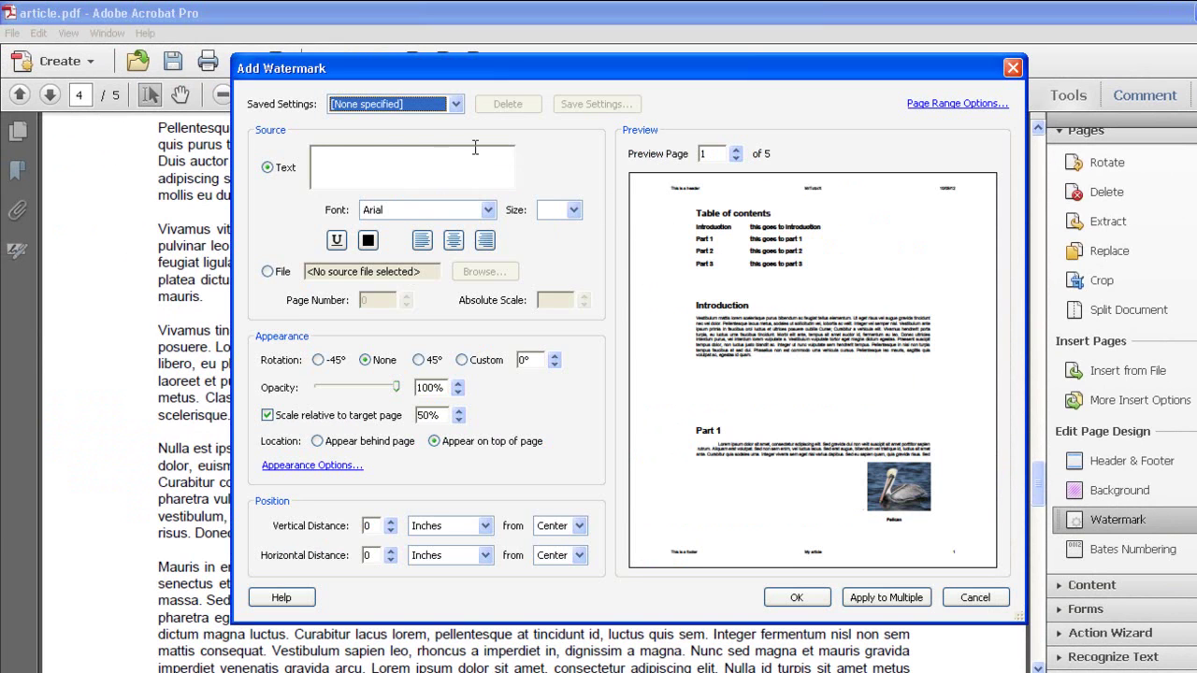
{"action": "left_click", "coordinate": [371, 159]}
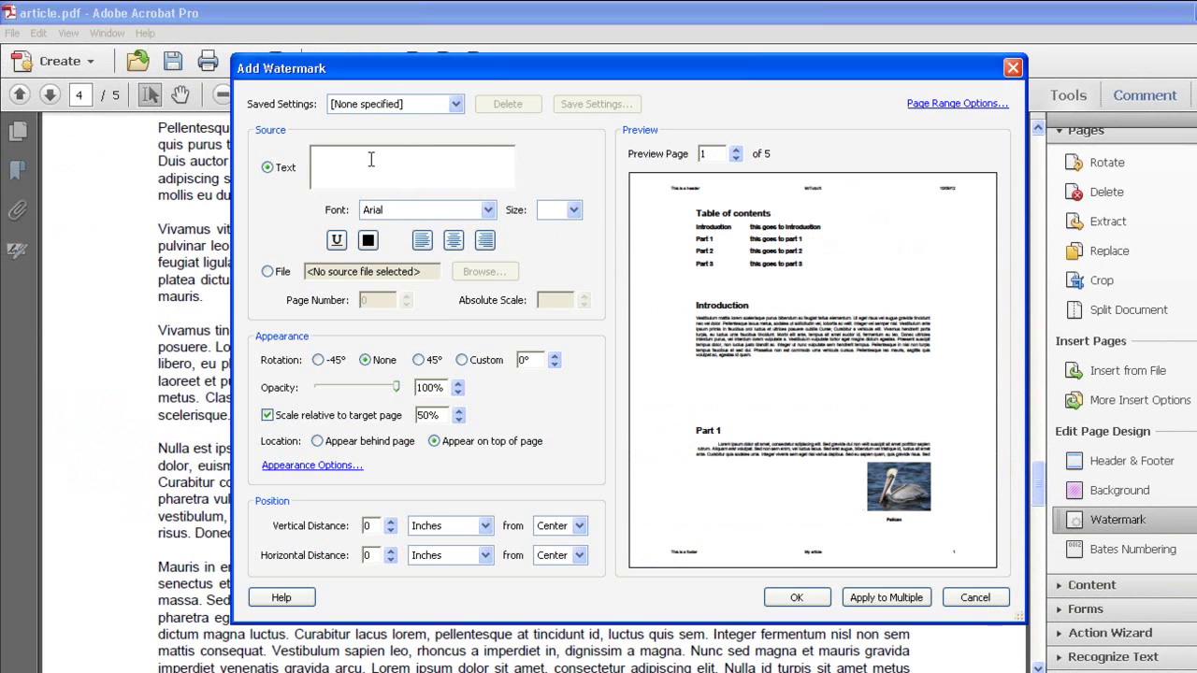
{"action": "type", "text": "M"}
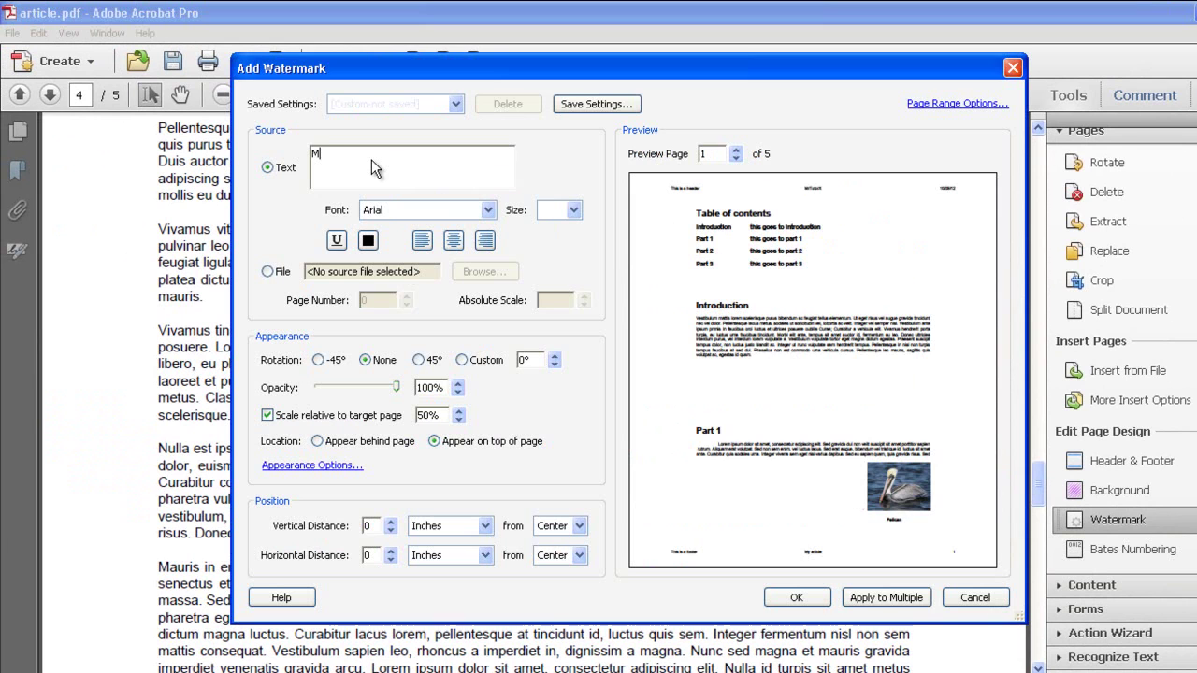
{"action": "type", "text": "rTuto"}
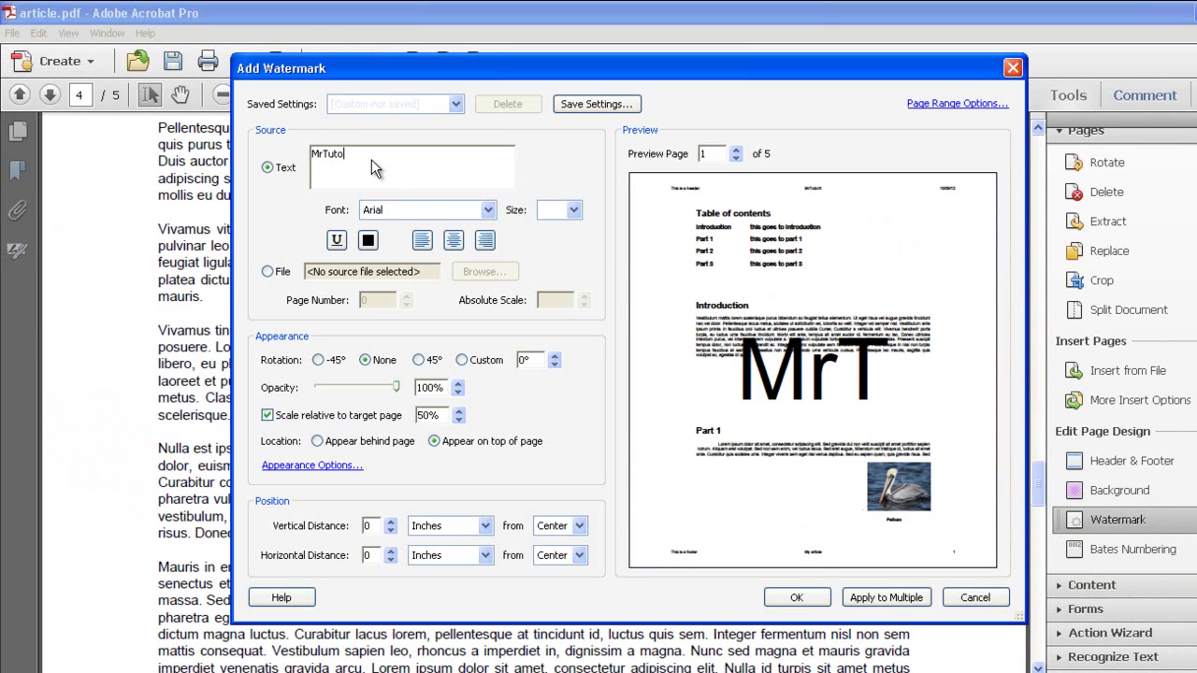
{"action": "type", "text": "rX"}
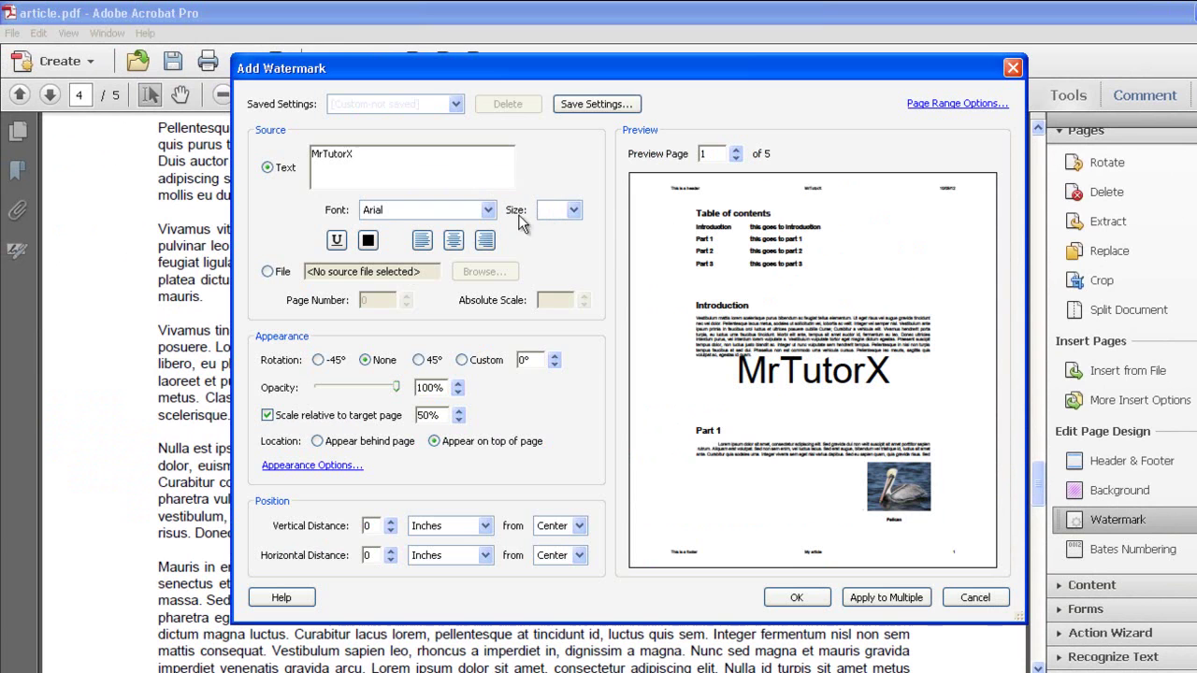
{"action": "left_click", "coordinate": [368, 241]}
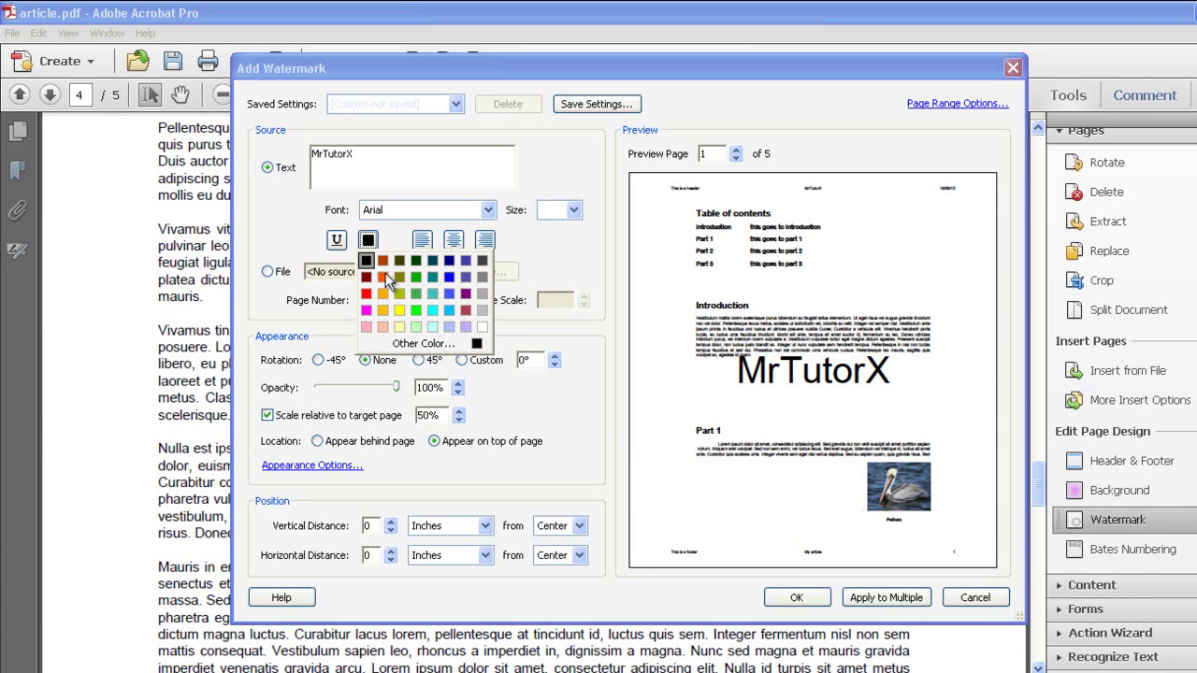
{"action": "left_click", "coordinate": [384, 274]}
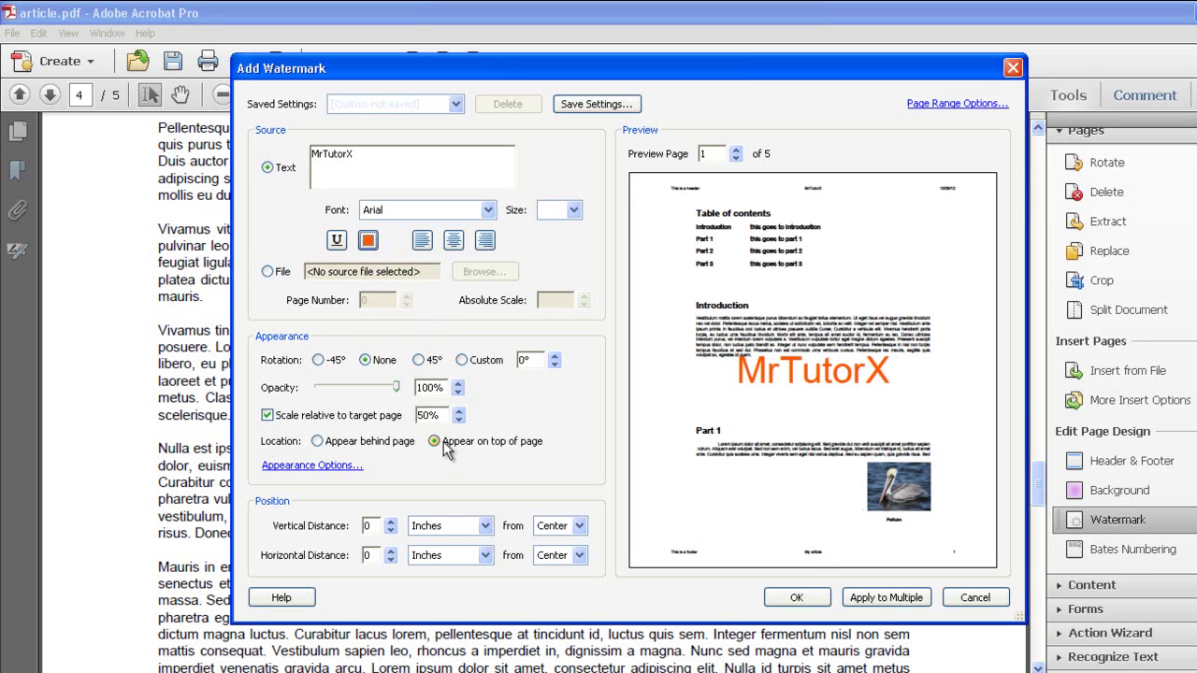
- Place the MrTutorX watermark behind the page at about 31% opacity and apply it
{"action": "left_click", "coordinate": [323, 442]}
{"action": "left_click_drag", "start_coordinate": [397, 387], "coordinate": [345, 393]}
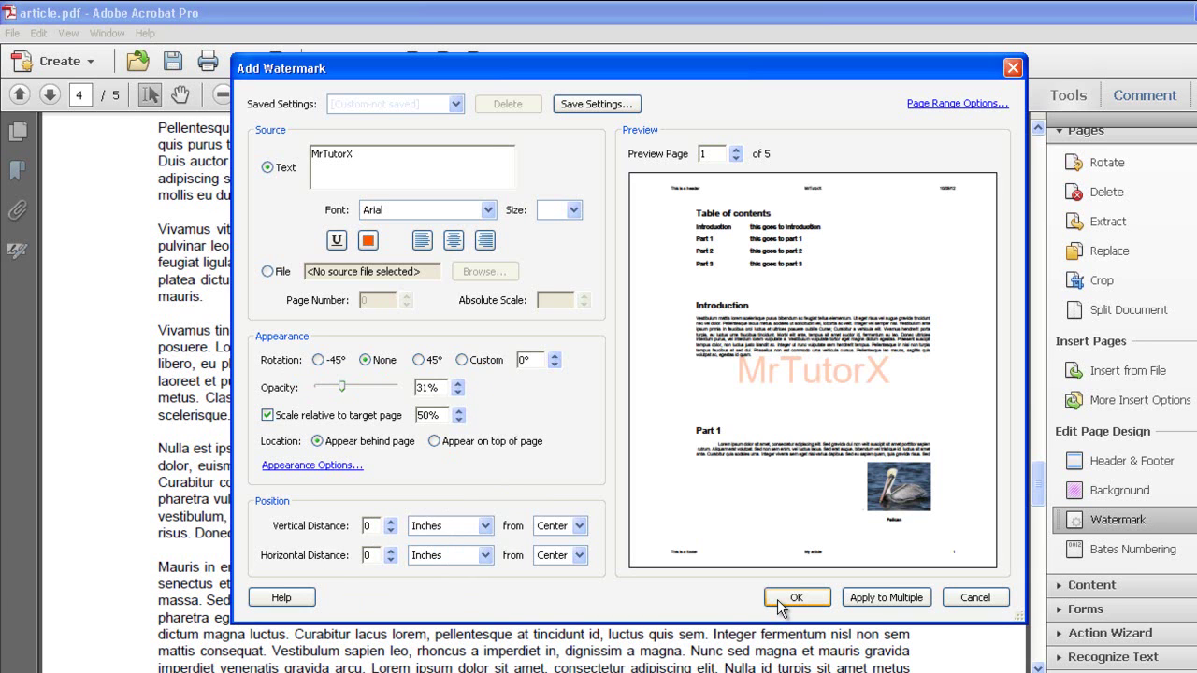
{"action": "left_click", "coordinate": [777, 599]}
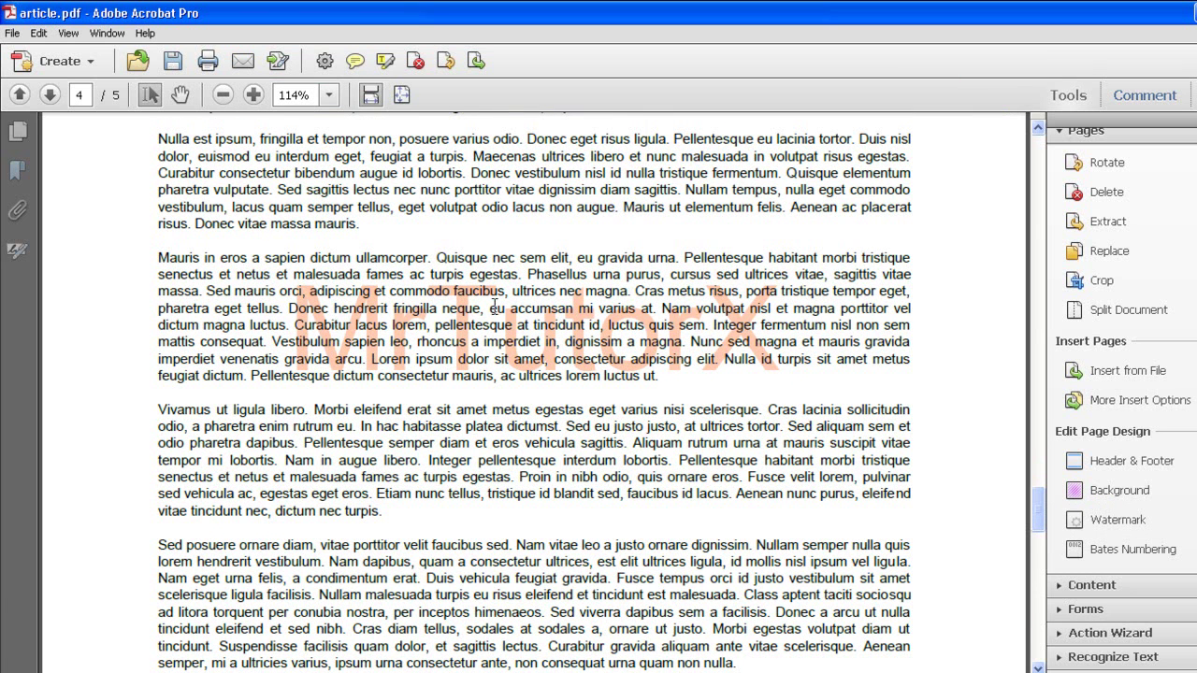
{"action": "scroll", "coordinate": [776, 346], "scroll_direction": "down", "scroll_amount": 2}
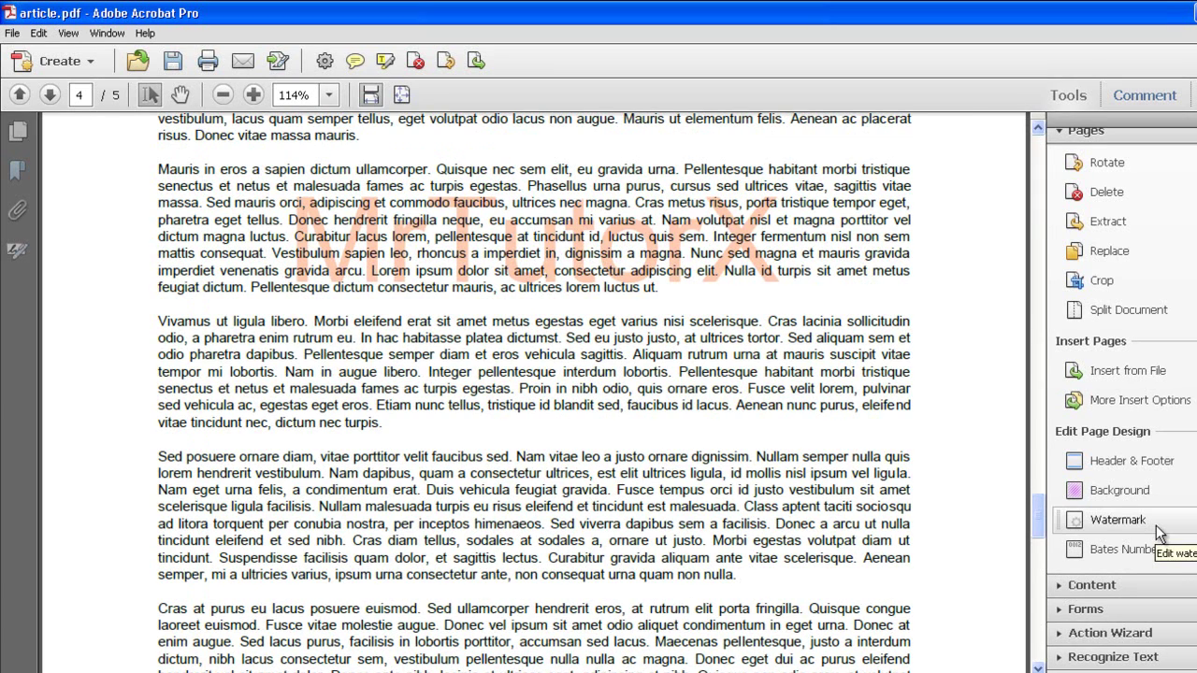